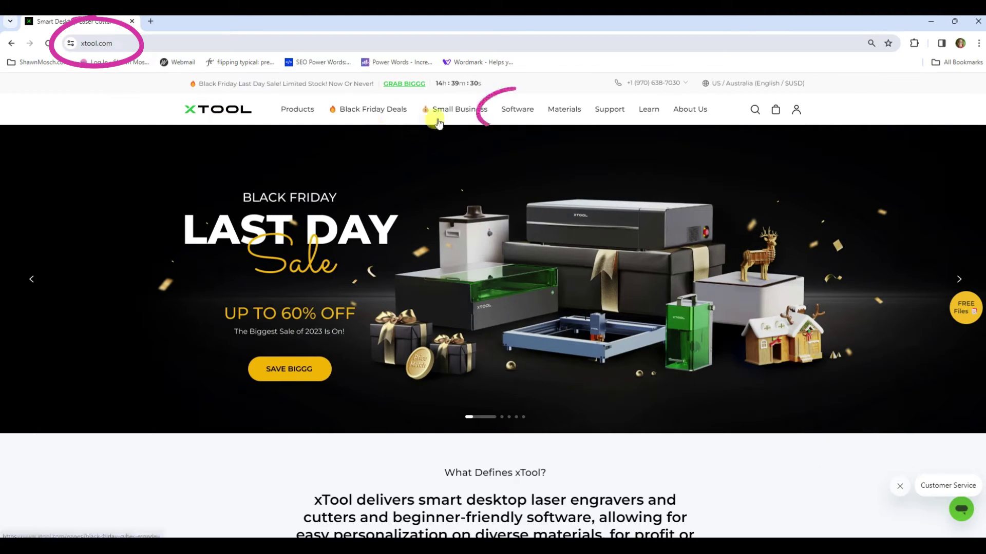
Download the Windows installer of xTool Creative Space from the xTool Software page
{"action": "left_click", "coordinate": [518, 115]}
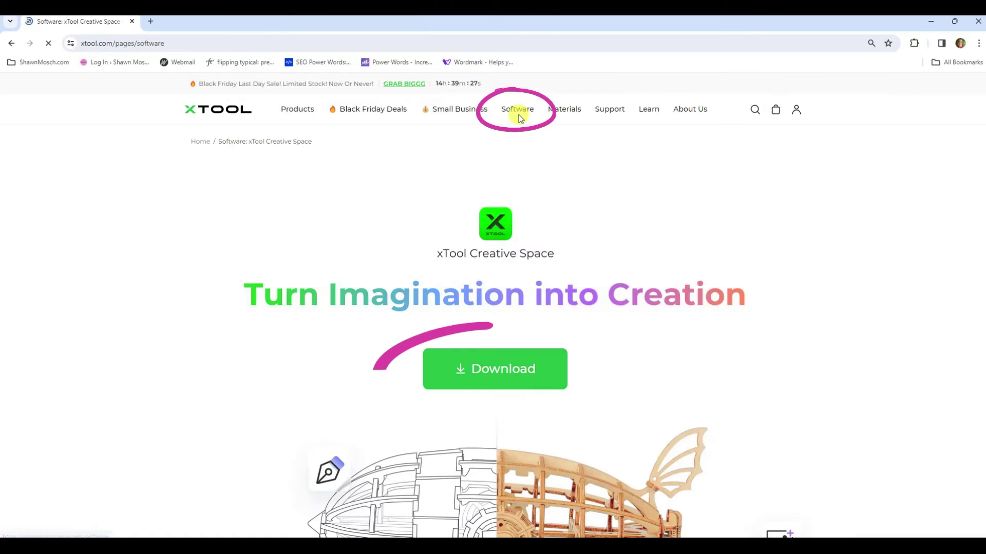
{"action": "left_click", "coordinate": [495, 375]}
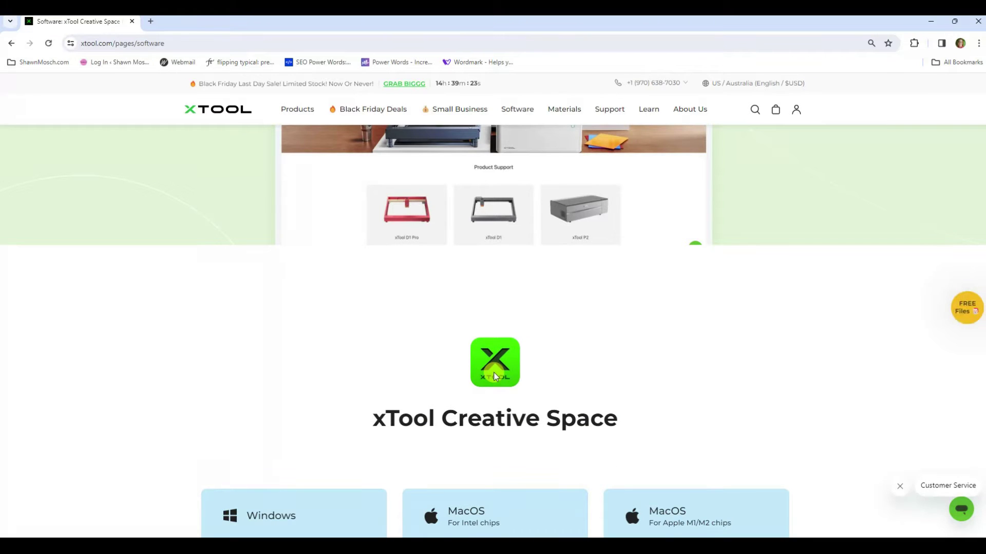
{"action": "scroll", "coordinate": [494, 375], "scroll_direction": "down", "scroll_amount": 3}
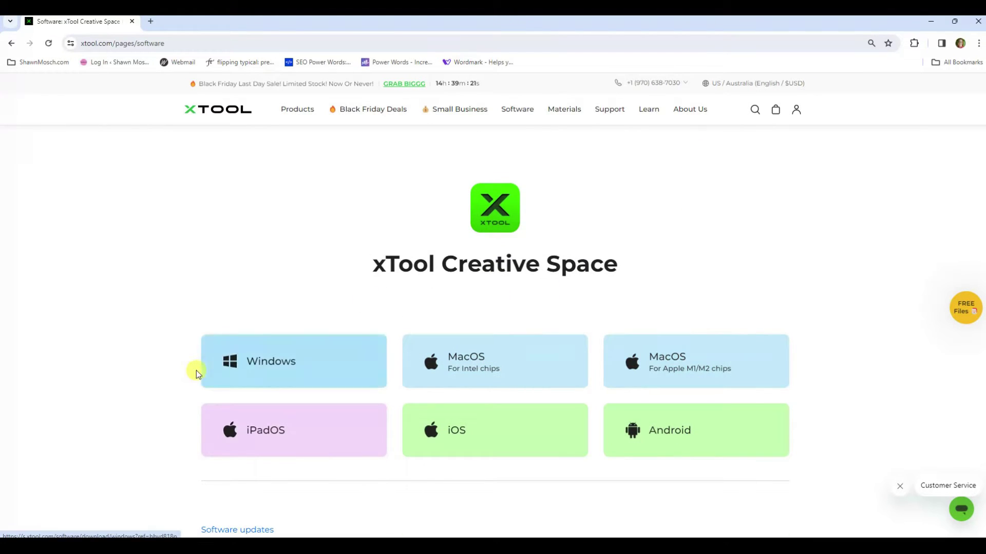
{"action": "left_click", "coordinate": [334, 364]}
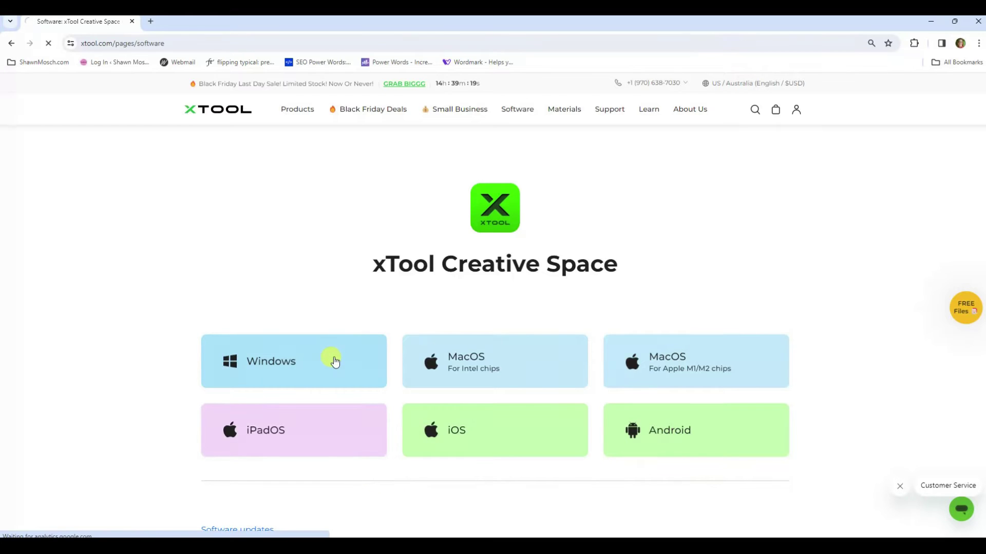
{"action": "scroll", "coordinate": [335, 362], "scroll_direction": "down", "scroll_amount": 1}
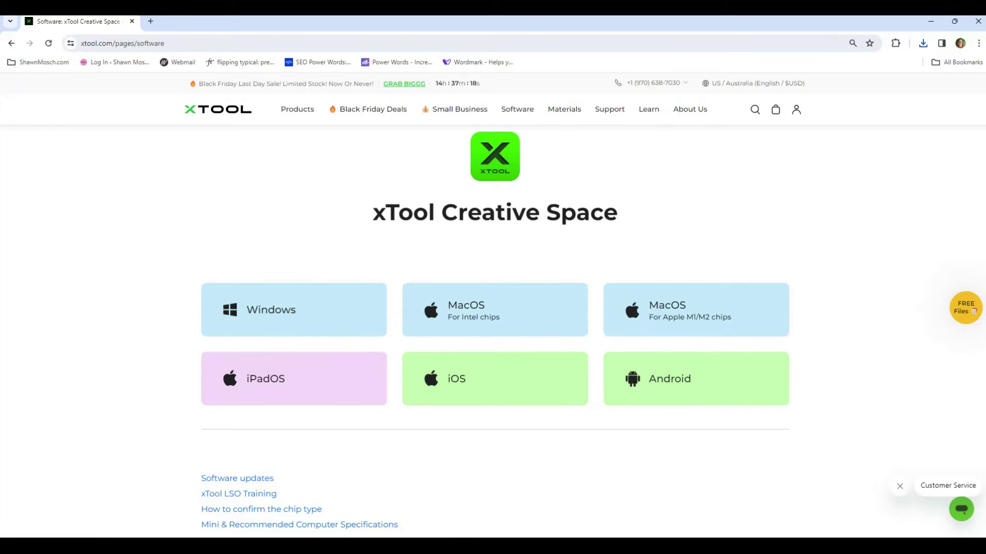
Run the xTool Creative Space installer from Downloads into the default folder and launch the app
{"action": "key", "text": "super+e"}
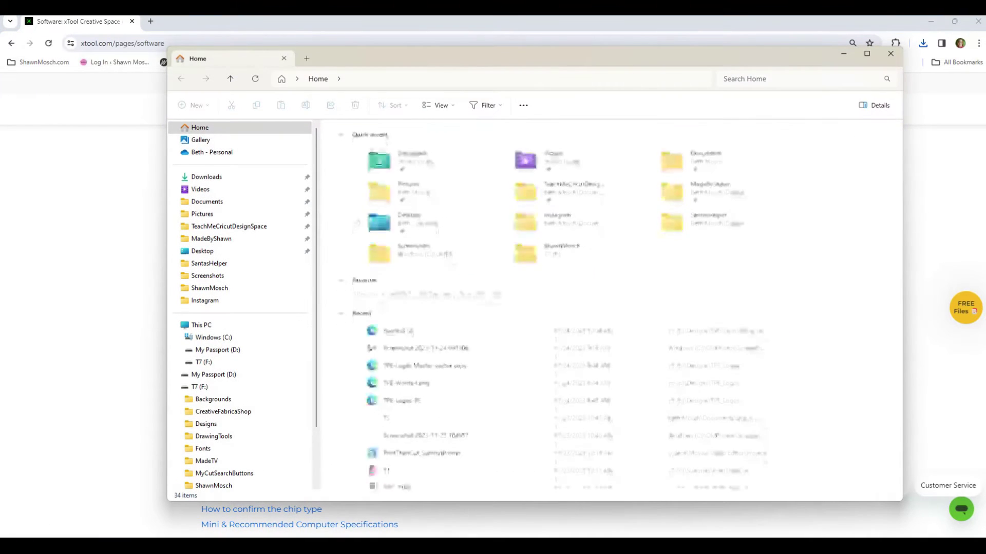
{"action": "double_click", "coordinate": [424, 155]}
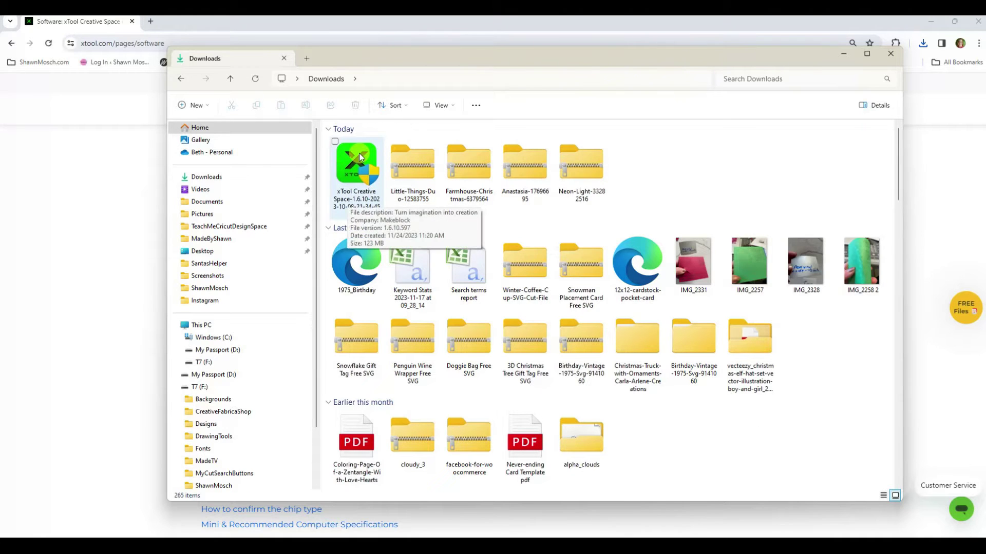
{"action": "double_click", "coordinate": [358, 153]}
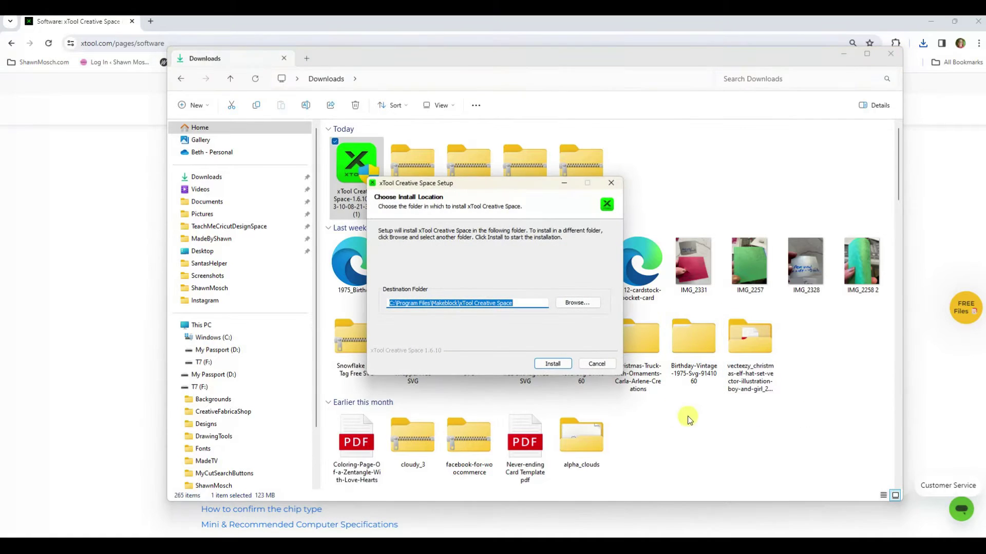
{"action": "left_click", "coordinate": [560, 365]}
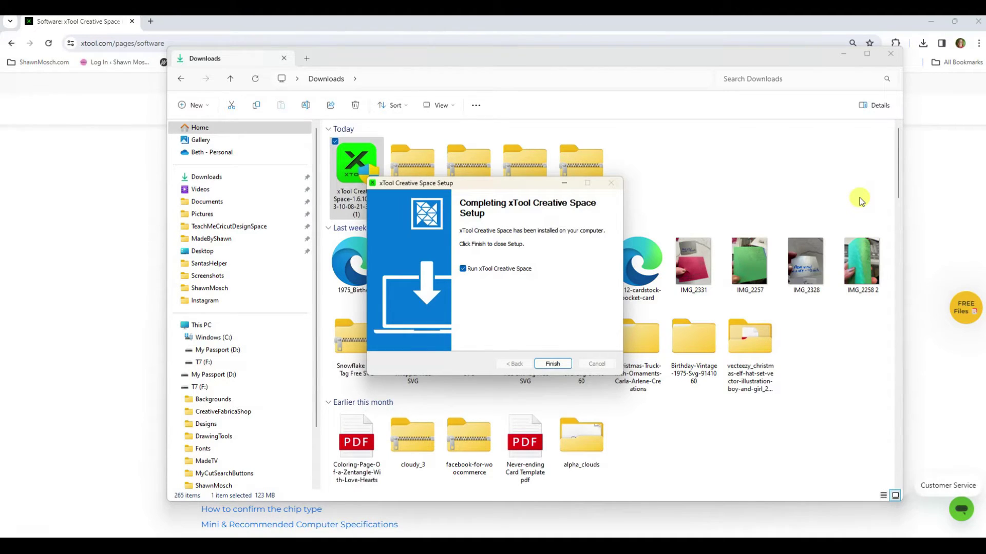
{"action": "left_click", "coordinate": [553, 364]}
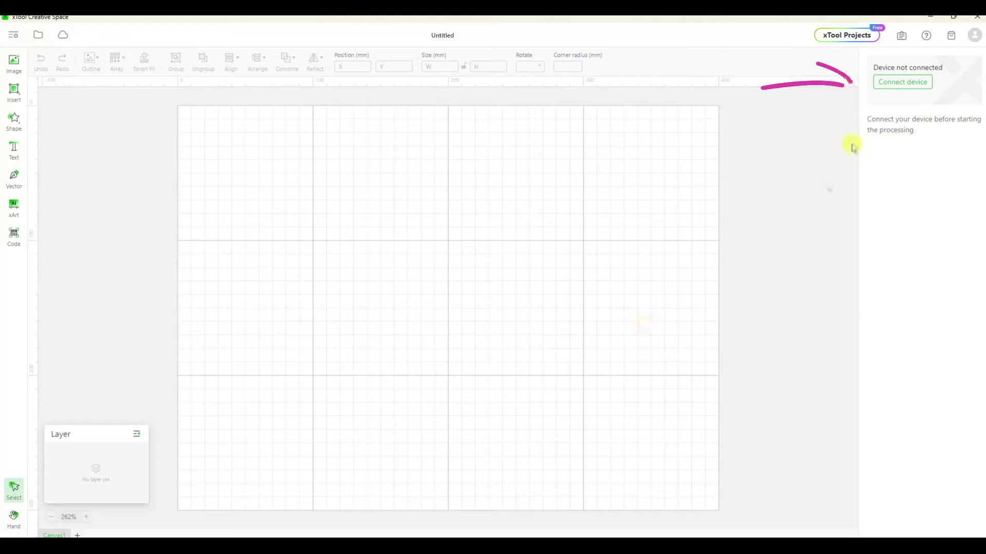
Refresh the USB device list and connect to the xTool_M1
{"action": "left_click", "coordinate": [889, 81]}
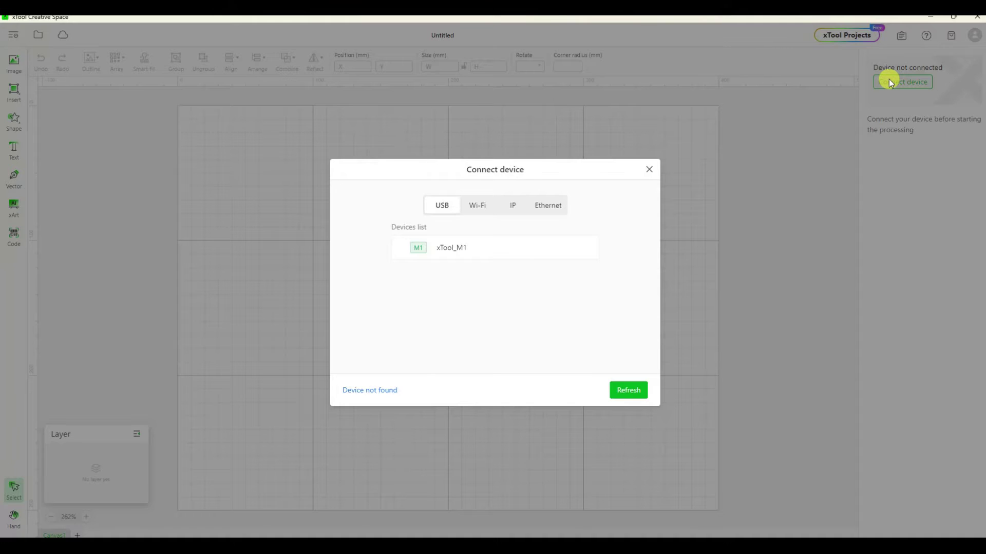
{"action": "left_click", "coordinate": [495, 256]}
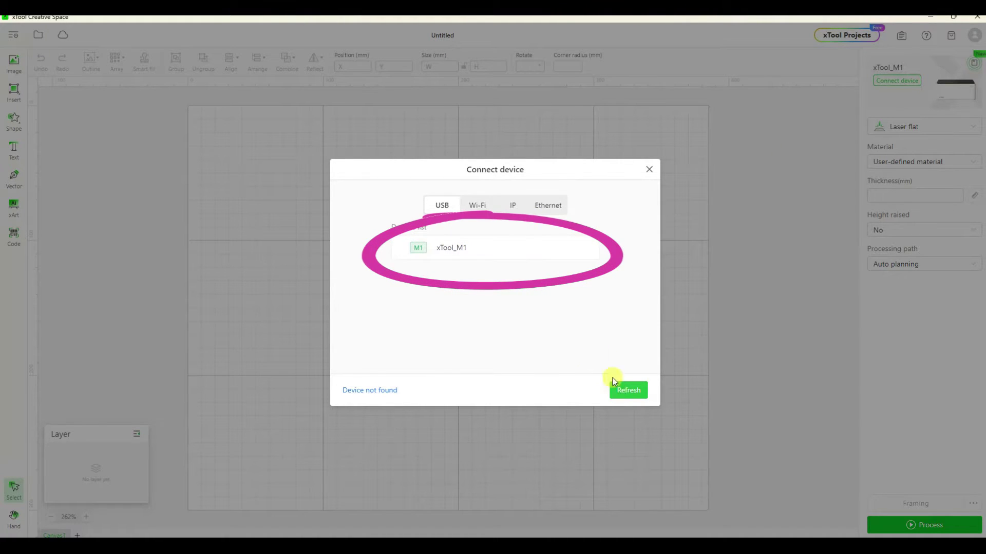
{"action": "left_click", "coordinate": [489, 248]}
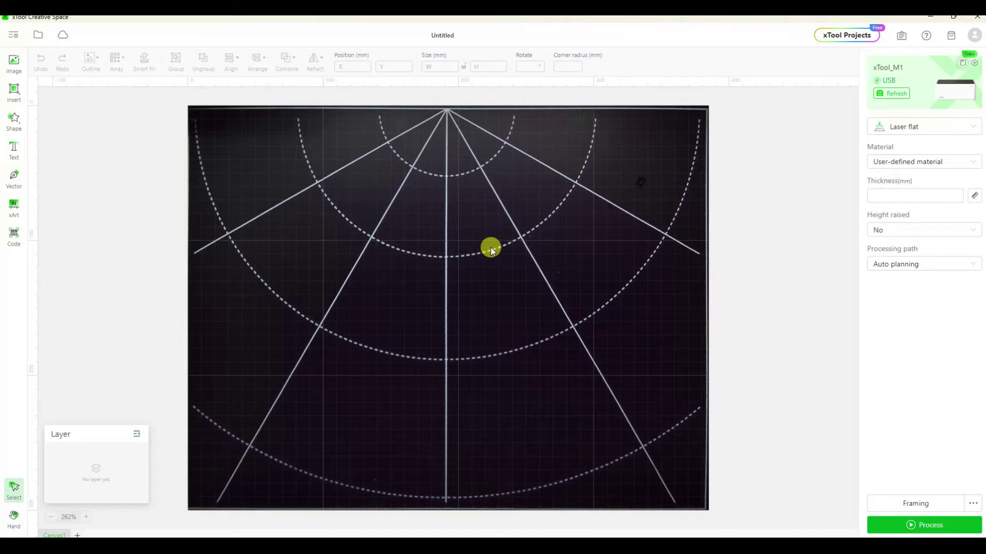
Switch the measurement unit to inches in the general preferences
{"action": "left_click", "coordinate": [13, 36]}
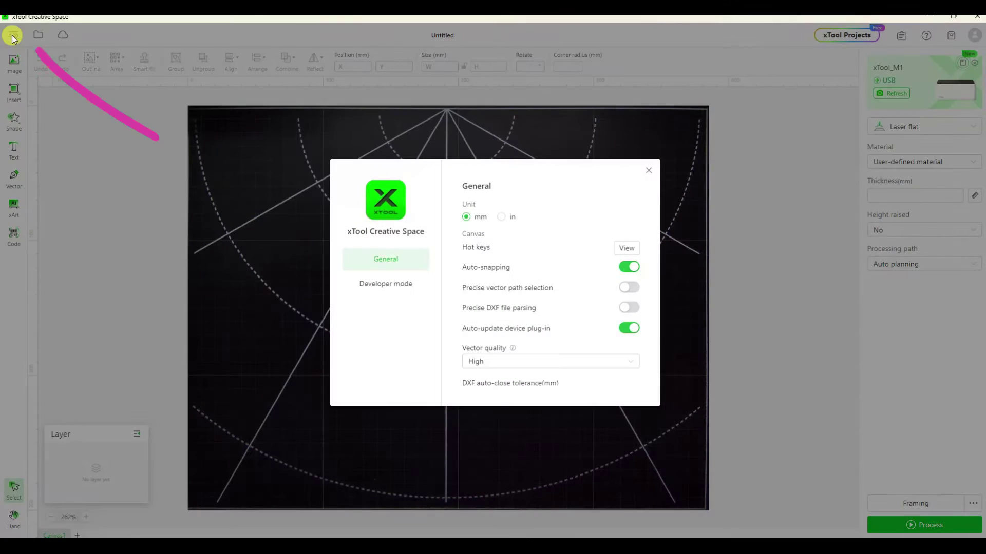
{"action": "left_click", "coordinate": [501, 217]}
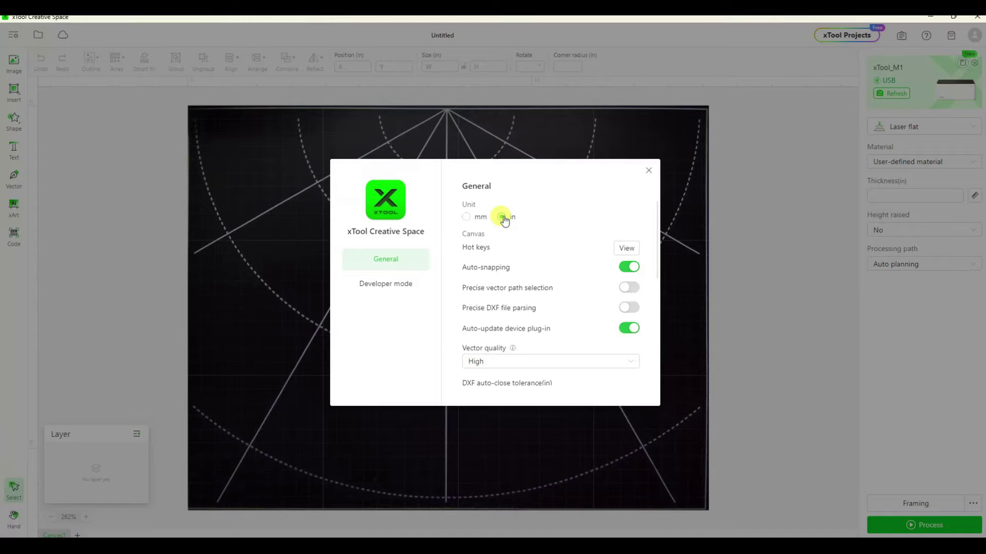
{"action": "left_click", "coordinate": [649, 171]}
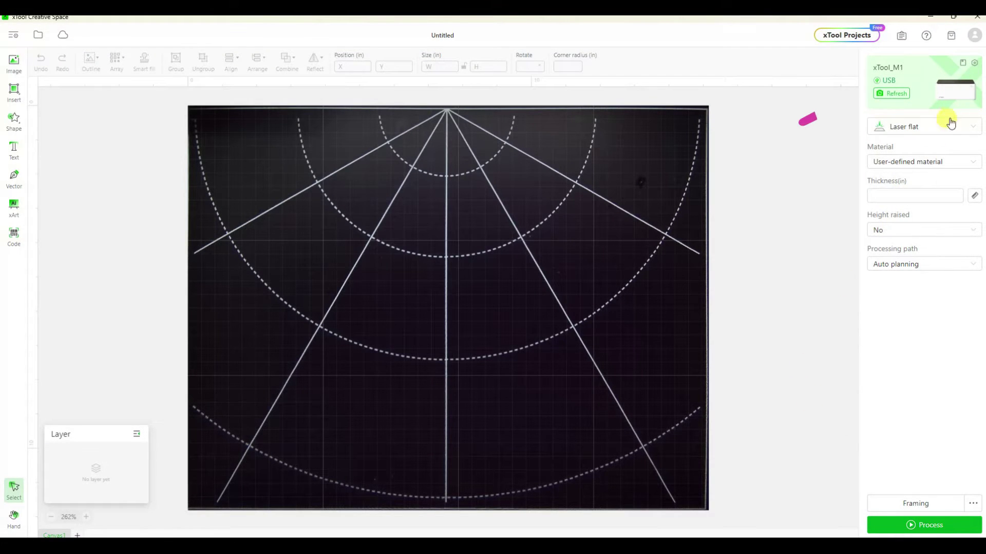
Check the xTool_M1 firmware for updates, confirming 40.18.024.00.ht5 is the latest
{"action": "left_click", "coordinate": [974, 63]}
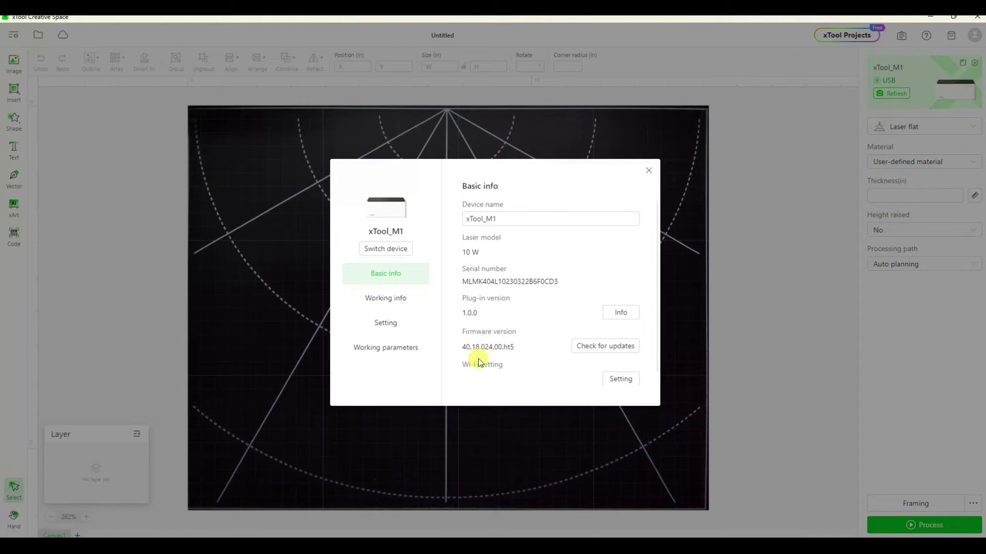
{"action": "scroll", "coordinate": [502, 346], "scroll_direction": "down", "scroll_amount": 1}
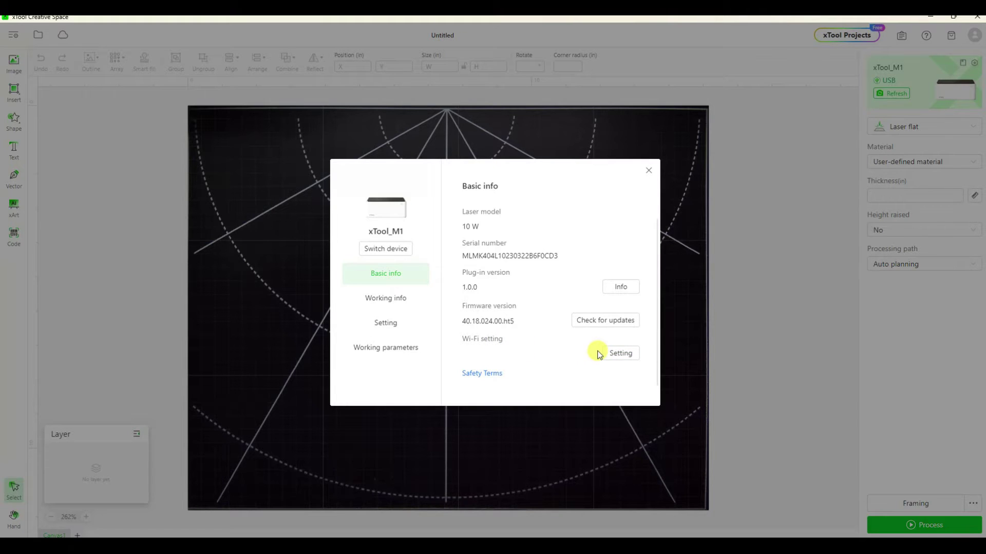
{"action": "left_click", "coordinate": [589, 320]}
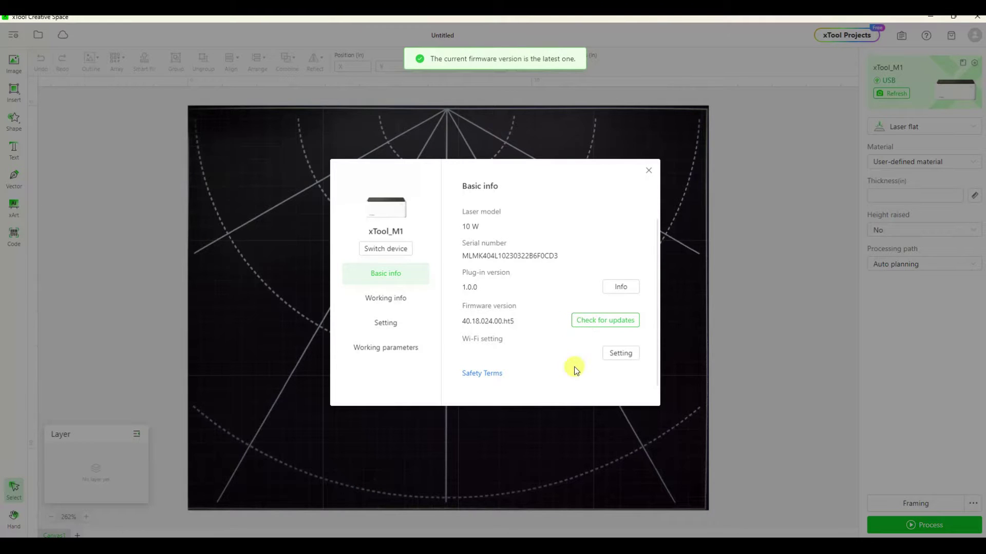
Join the xTool_M1 to the chosen Wi-Fi network with its password, giving it address 10.0.0.116
{"action": "left_click", "coordinate": [621, 353]}
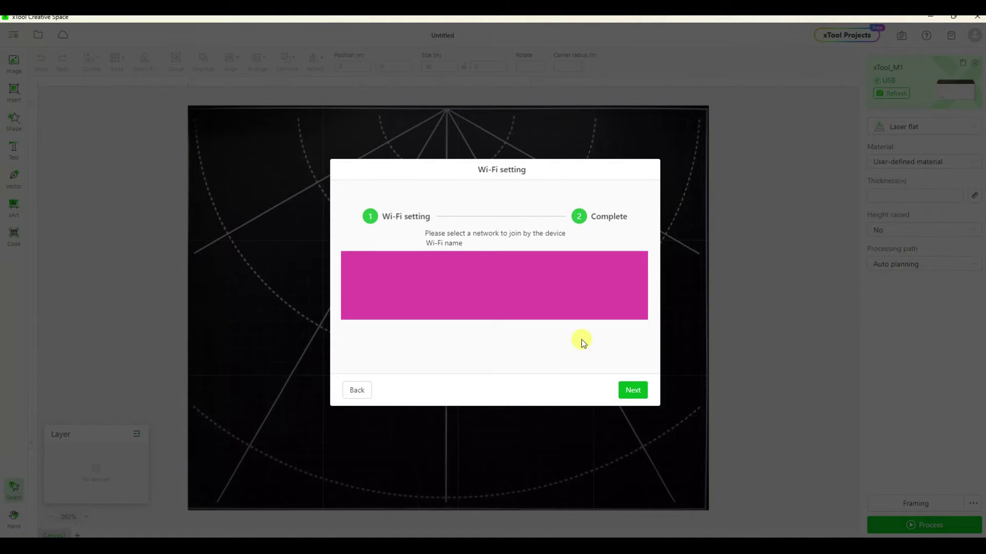
{"action": "left_click", "coordinate": [633, 390]}
{"action": "left_click", "coordinate": [634, 391]}
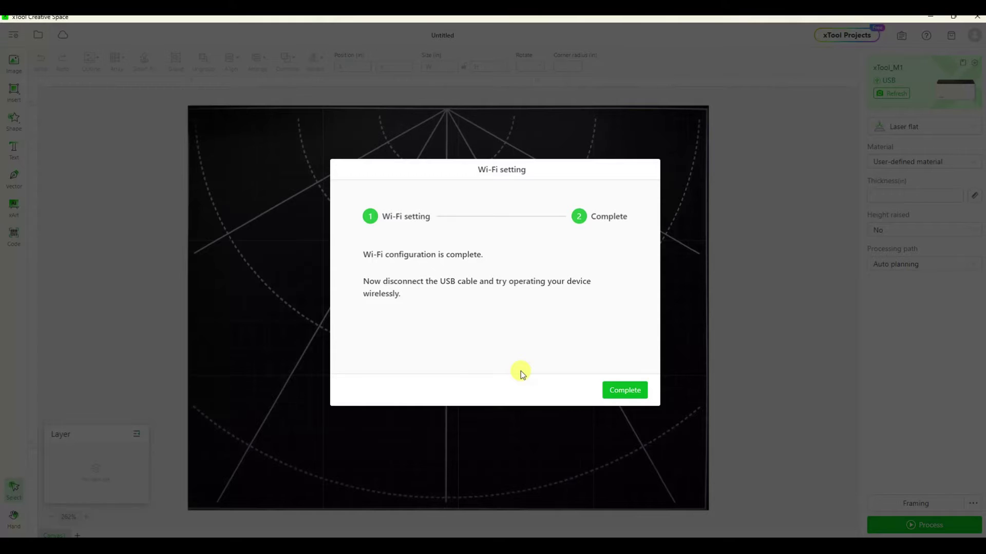
{"action": "left_click", "coordinate": [629, 390]}
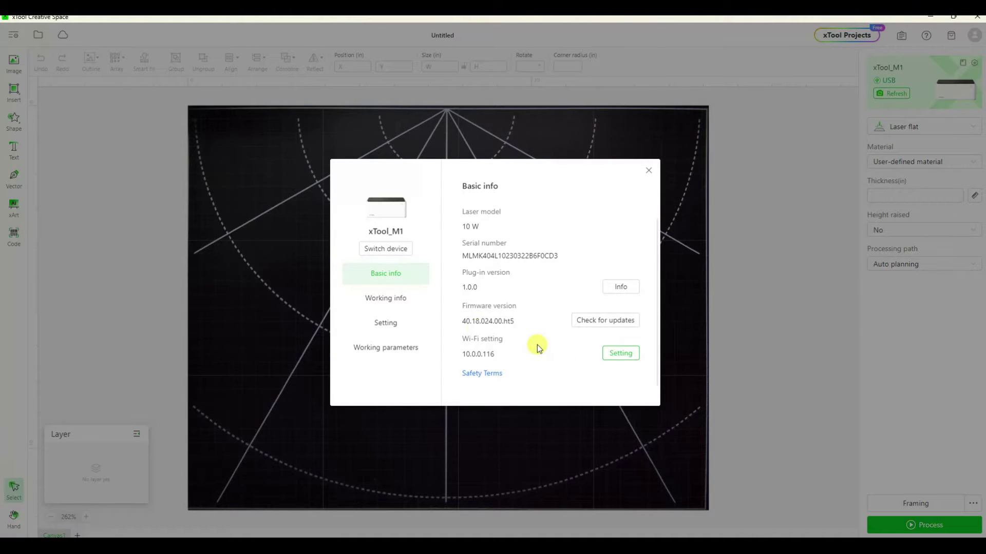
Review the xTool_M1's working statistics, processing settings and working parameters, then close its device info
{"action": "left_click", "coordinate": [386, 299]}
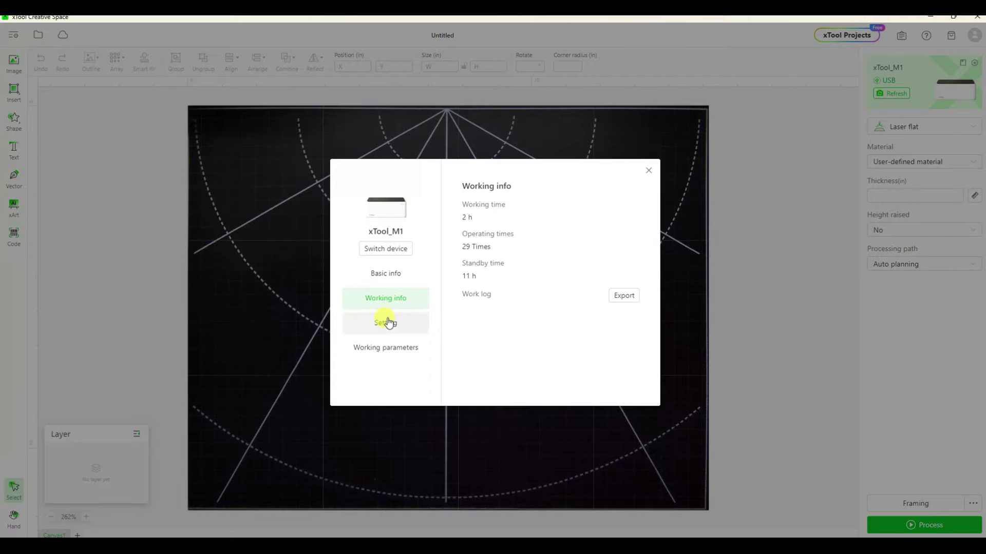
{"action": "left_click", "coordinate": [388, 323]}
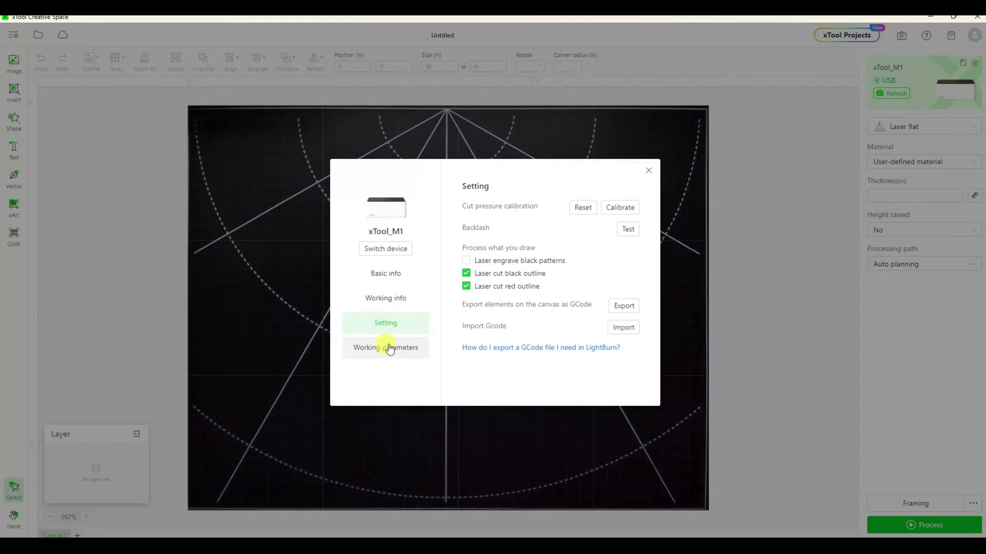
{"action": "left_click", "coordinate": [389, 348]}
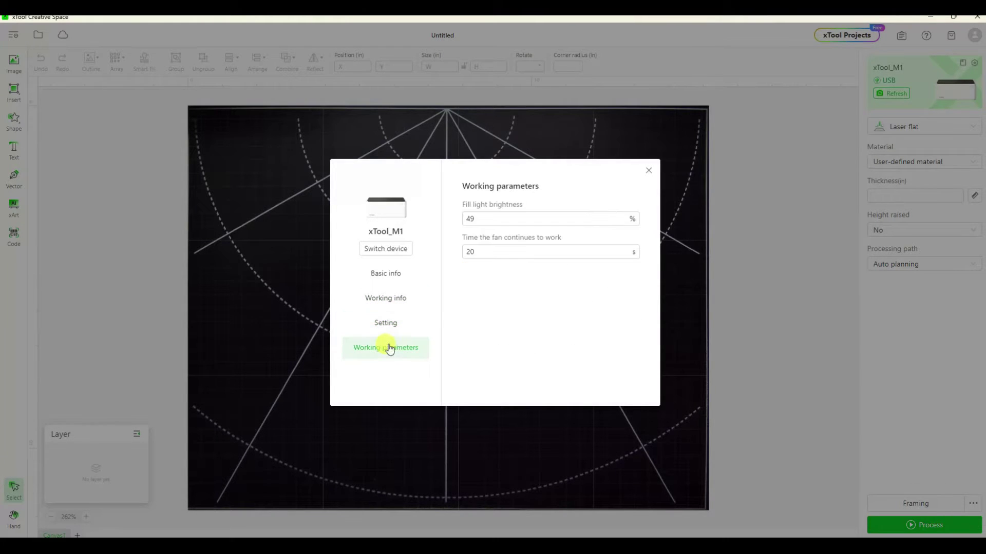
{"action": "left_click", "coordinate": [387, 273]}
{"action": "scroll", "coordinate": [553, 287], "scroll_direction": "down", "scroll_amount": 1}
{"action": "left_click", "coordinate": [648, 169]}
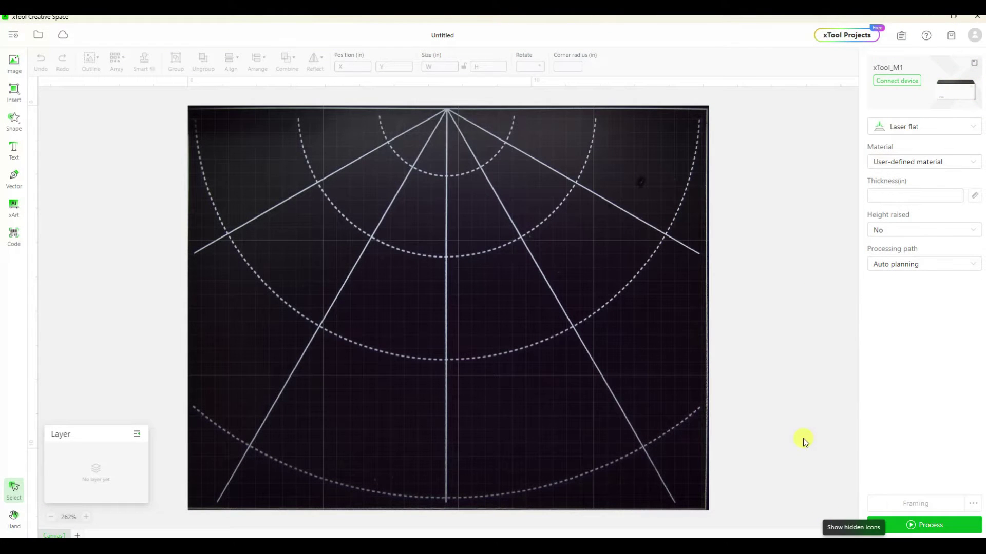
Search for the M1 on the Wi-Fi tab, rescanning twice, then open the 'Device not found' help
{"action": "left_click", "coordinate": [893, 82]}
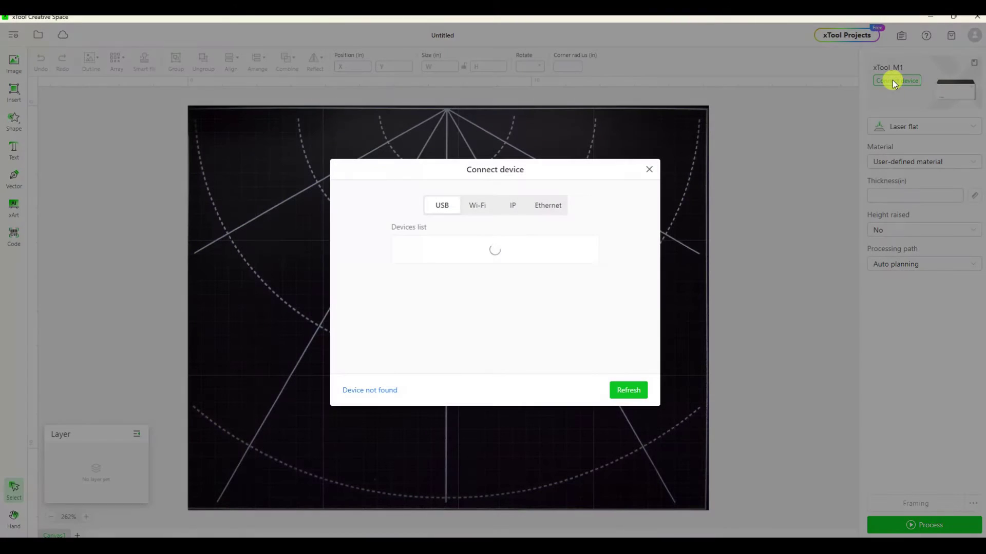
{"action": "left_click", "coordinate": [477, 207]}
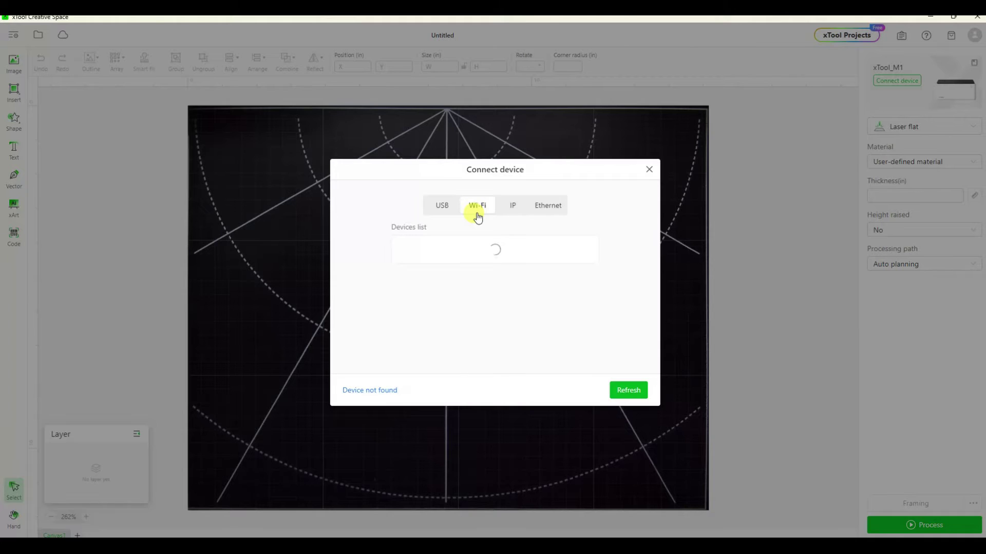
{"action": "left_click", "coordinate": [630, 390]}
{"action": "left_click", "coordinate": [632, 391]}
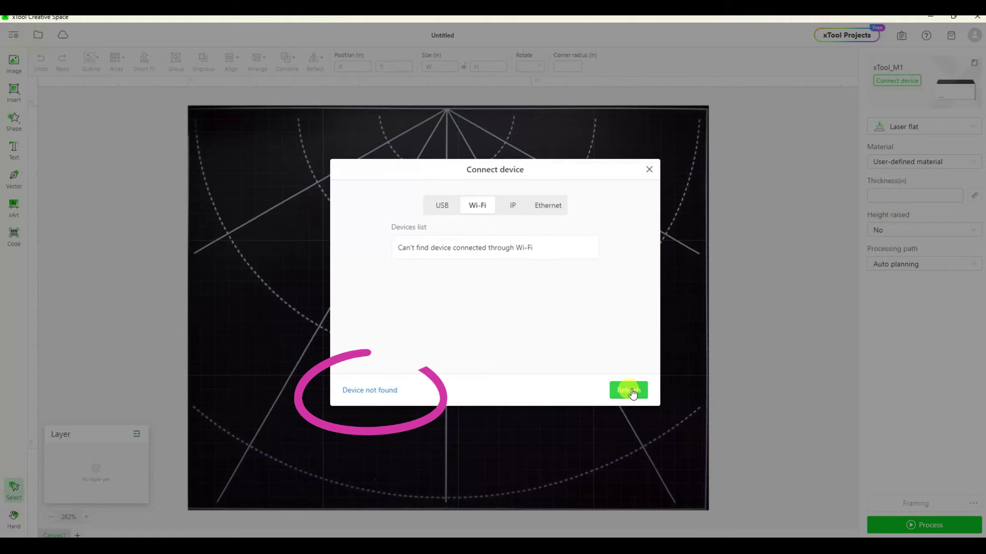
{"action": "left_click", "coordinate": [372, 391]}
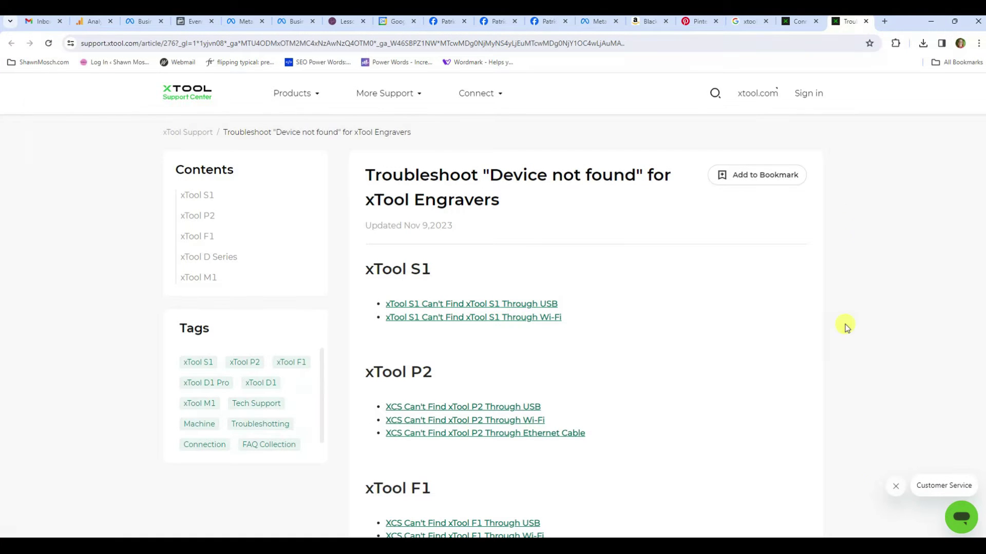
Open the xTool M1 'Can't Find Through Wi-Fi' troubleshooting article from the Device not found help
{"action": "left_click", "coordinate": [769, 495]}
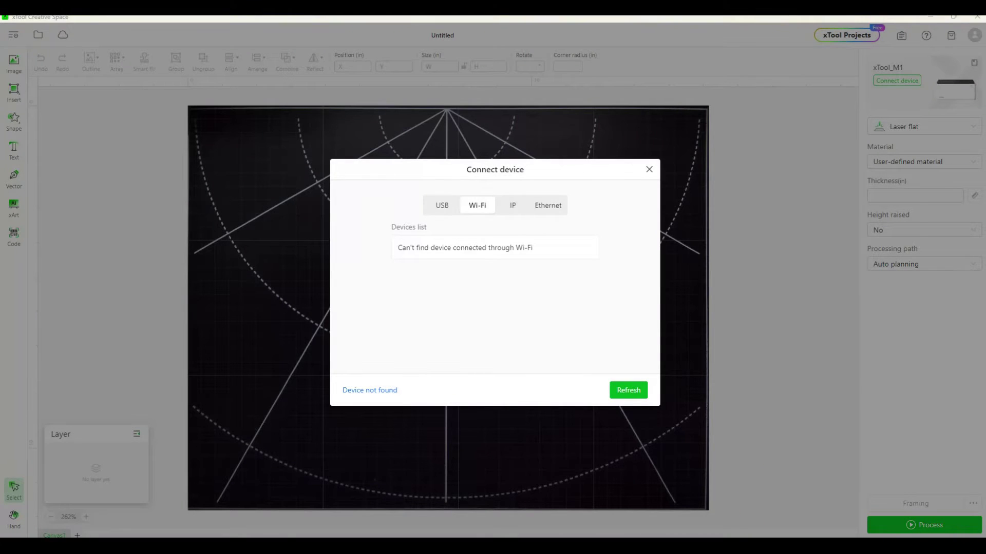
{"action": "left_click", "coordinate": [601, 514]}
{"action": "scroll", "coordinate": [758, 356], "scroll_direction": "down", "scroll_amount": 8}
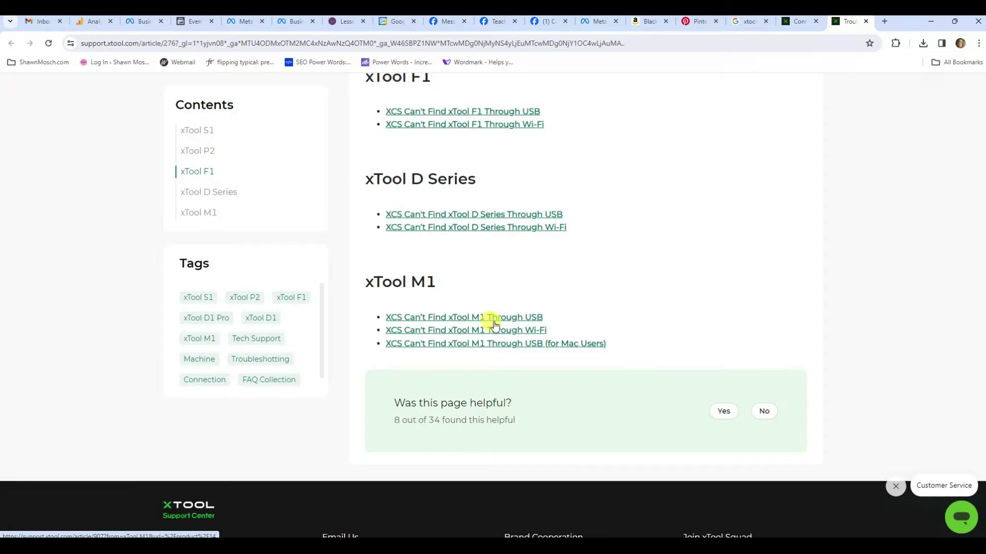
{"action": "left_click", "coordinate": [495, 334]}
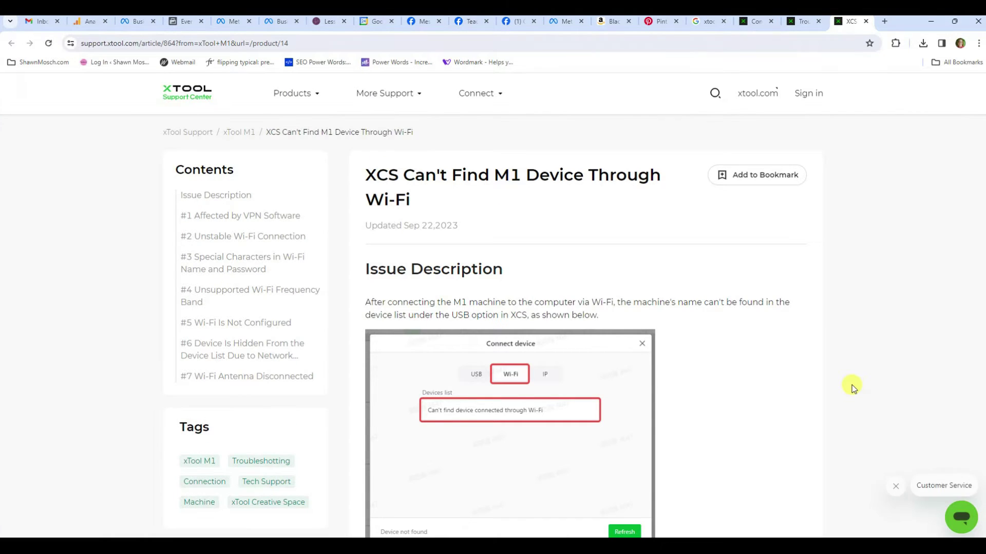
Scroll through the article's suggested fixes for the M1 not being found over Wi-Fi
{"action": "scroll", "coordinate": [851, 385], "scroll_direction": "down", "scroll_amount": 3}
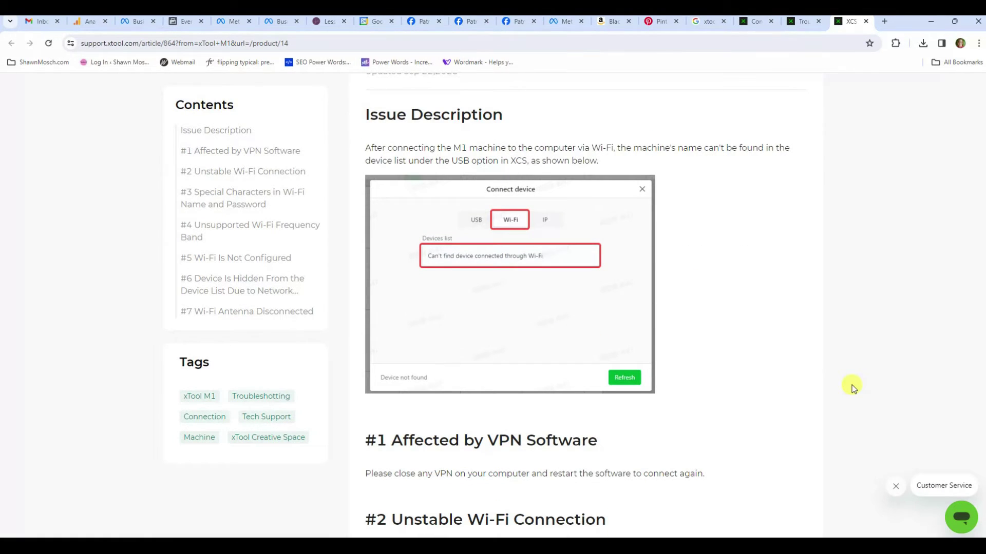
{"action": "scroll", "coordinate": [851, 387], "scroll_direction": "down", "scroll_amount": 2}
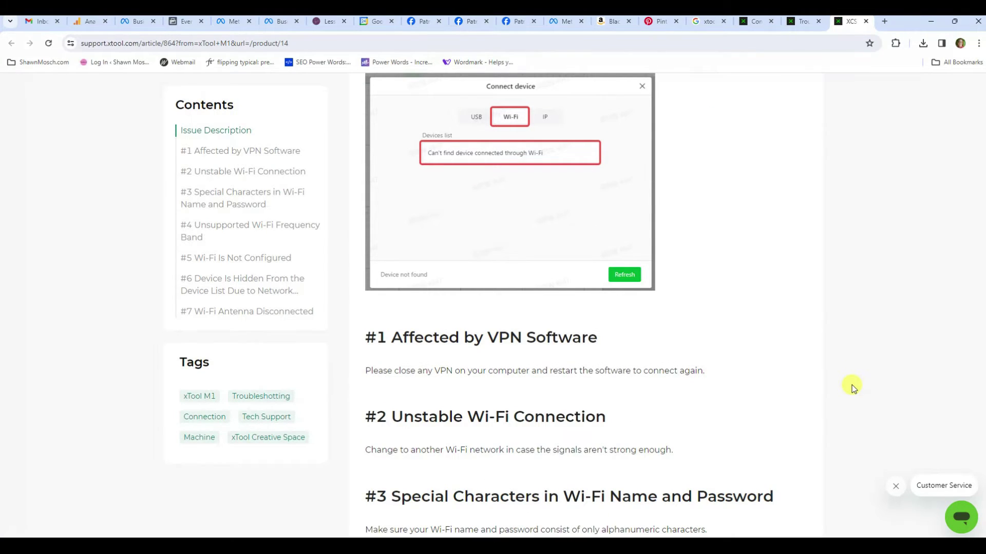
{"action": "scroll", "coordinate": [851, 388], "scroll_direction": "down", "scroll_amount": 3}
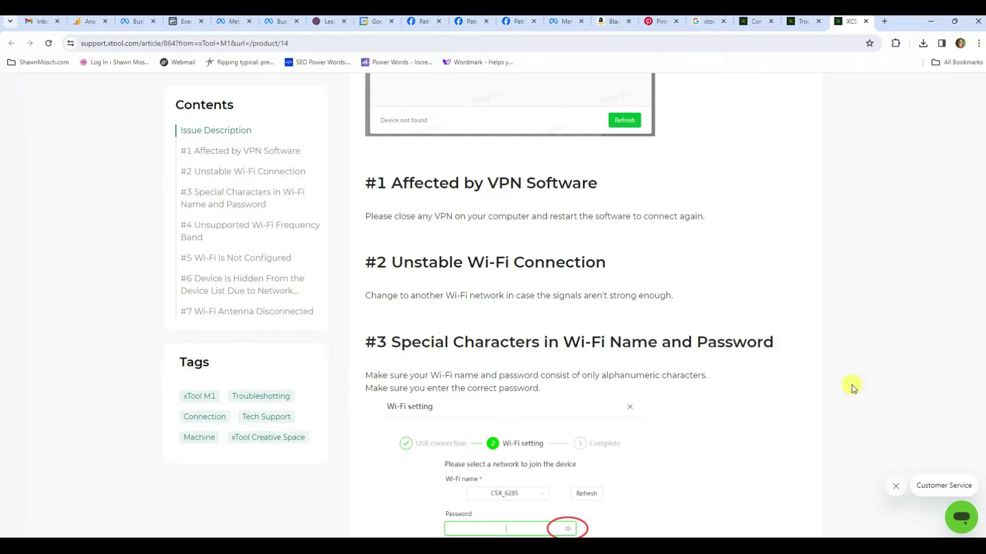
{"action": "scroll", "coordinate": [851, 387], "scroll_direction": "down", "scroll_amount": 6}
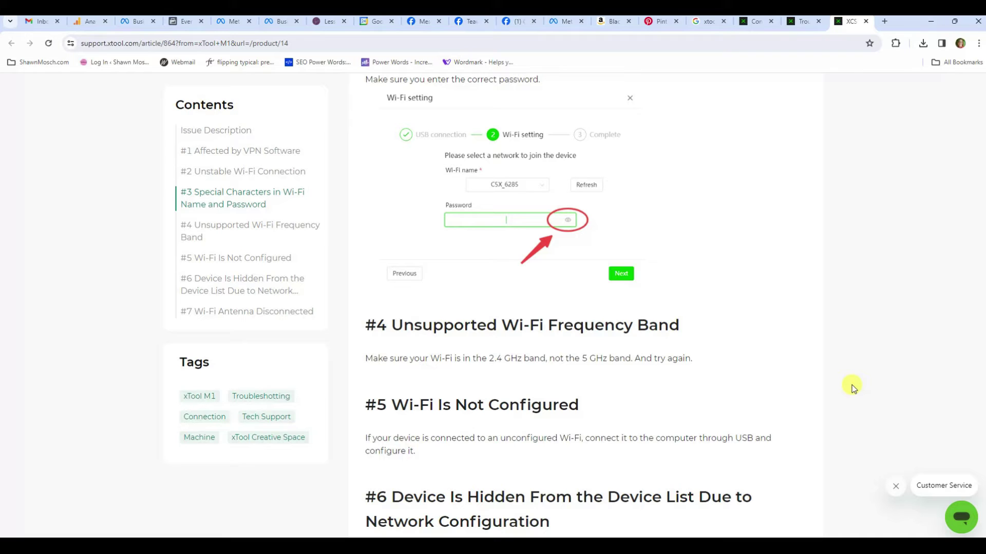
{"action": "scroll", "coordinate": [851, 387], "scroll_direction": "down", "scroll_amount": 3}
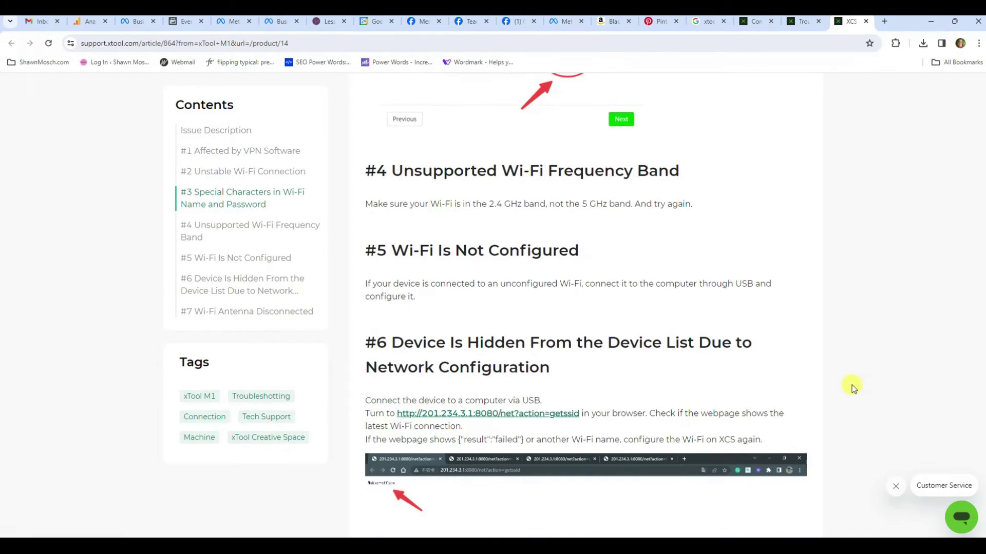
{"action": "scroll", "coordinate": [851, 387], "scroll_direction": "down", "scroll_amount": 1}
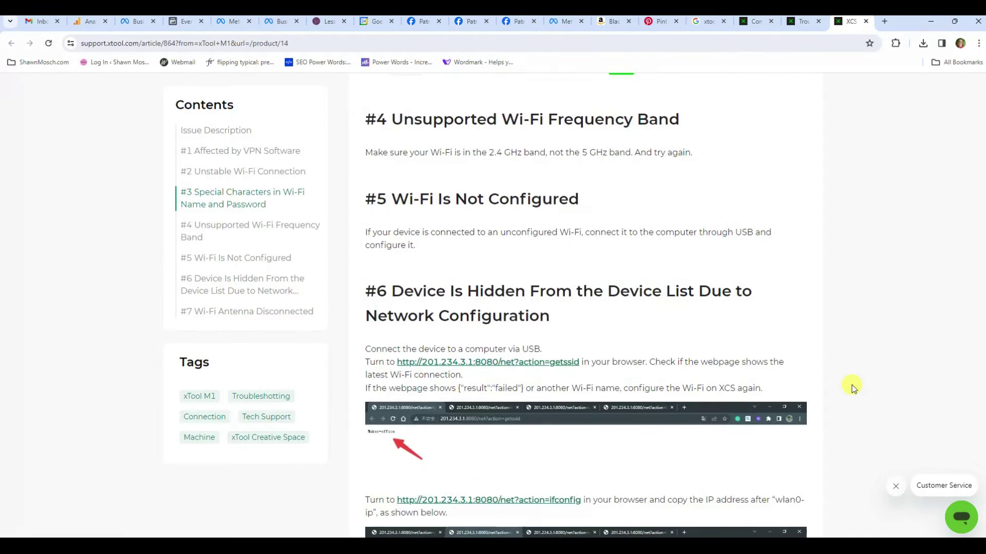
{"action": "scroll", "coordinate": [851, 387], "scroll_direction": "down", "scroll_amount": 4}
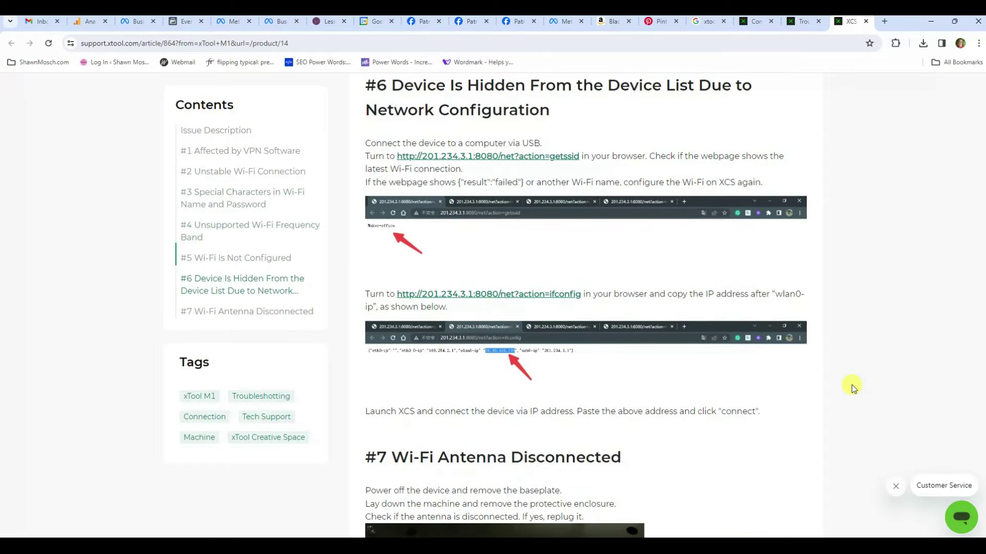
{"action": "scroll", "coordinate": [852, 387], "scroll_direction": "down", "scroll_amount": 2}
{"action": "scroll", "coordinate": [852, 388], "scroll_direction": "down", "scroll_amount": 3}
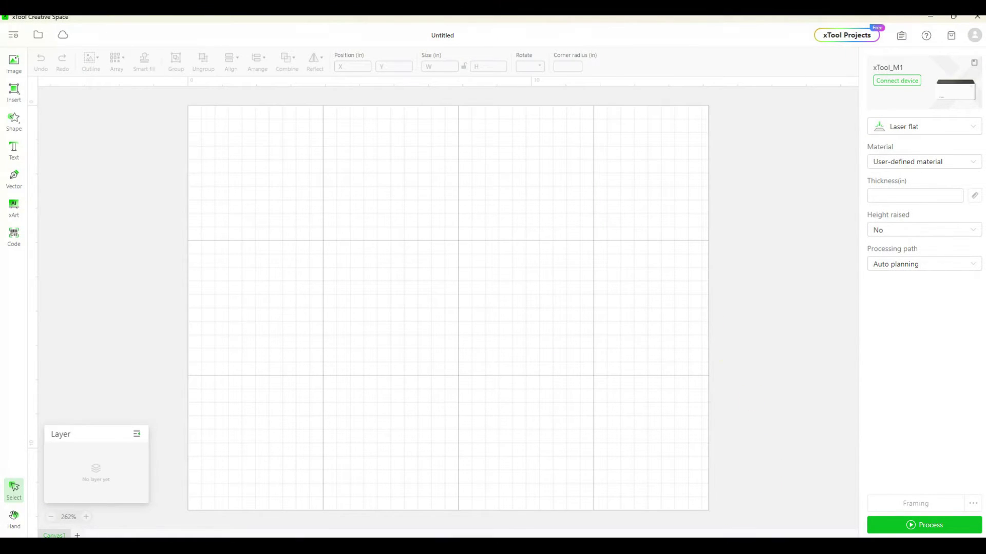
Connect to the xTool_M1 from the Wi-Fi tab, retrying its entry until the camera view appears
{"action": "left_click", "coordinate": [898, 81]}
{"action": "left_click", "coordinate": [477, 215]}
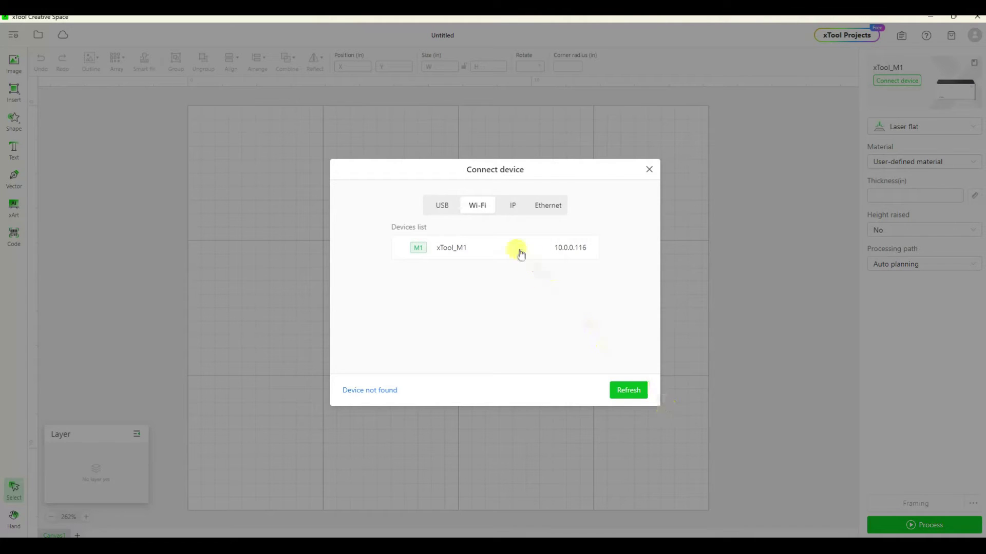
{"action": "left_click", "coordinate": [516, 249]}
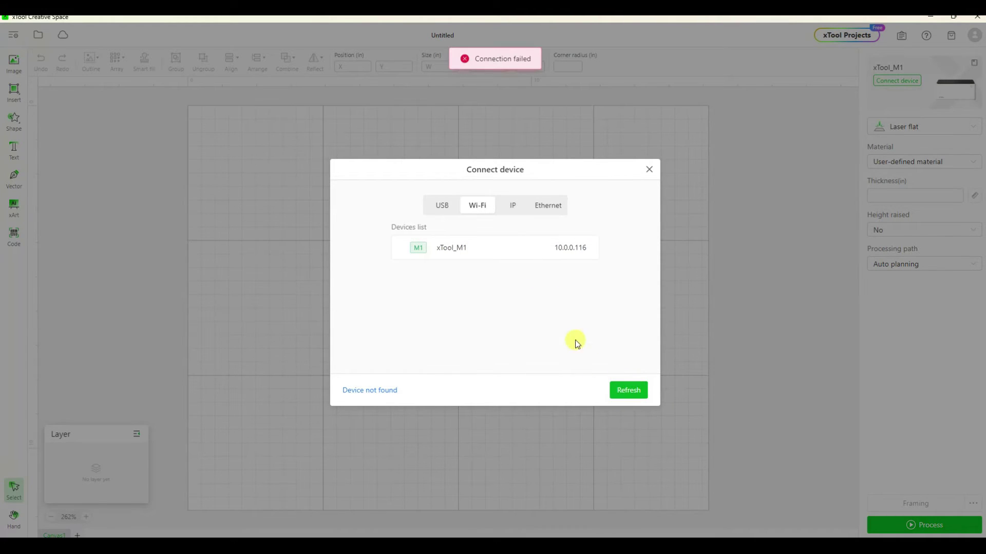
{"action": "left_click", "coordinate": [517, 249]}
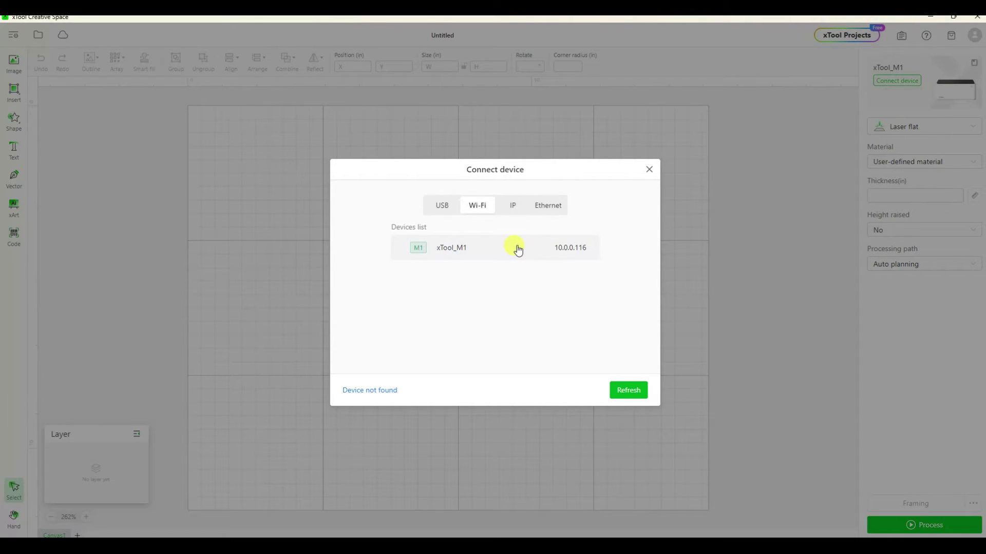
{"action": "left_click", "coordinate": [517, 250]}
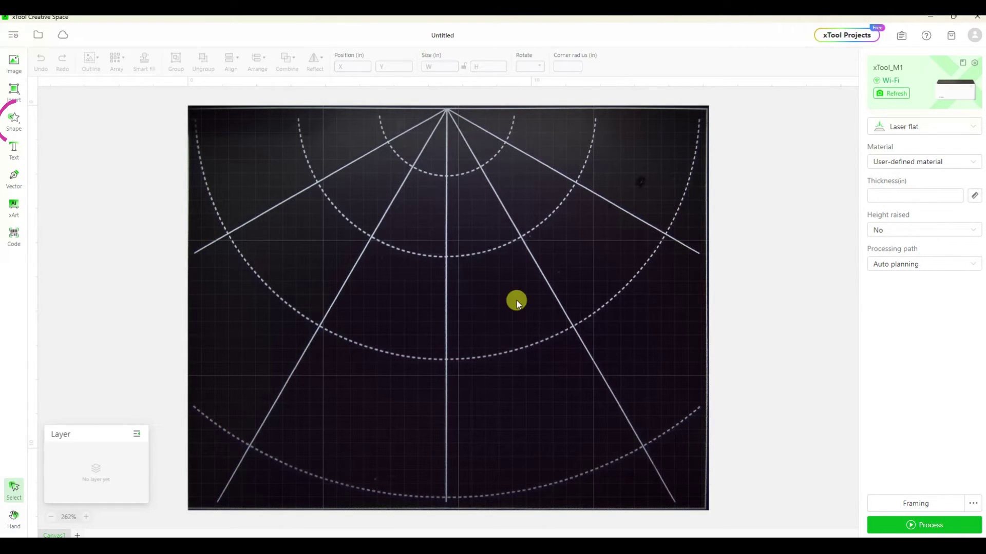
Insert the snowflake from the Festival shapes as a 1.575 × 1.838 in Score object
{"action": "left_click", "coordinate": [15, 123]}
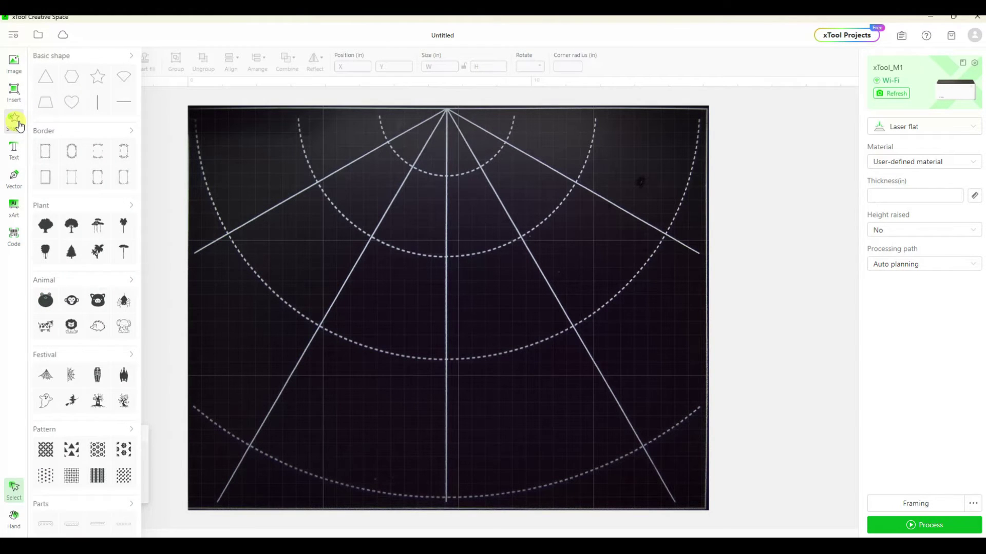
{"action": "mouse_move", "coordinate": [108, 219]}
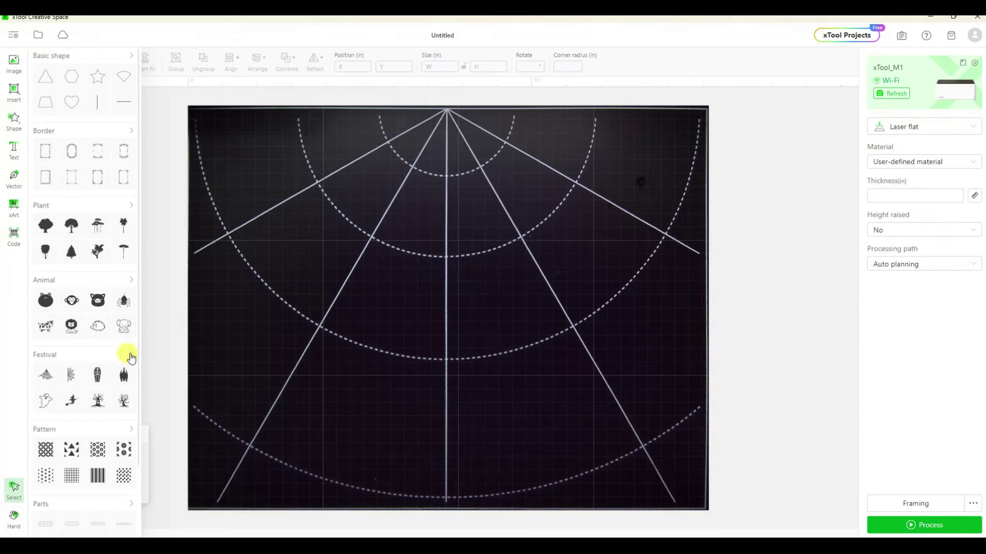
{"action": "left_click", "coordinate": [130, 356]}
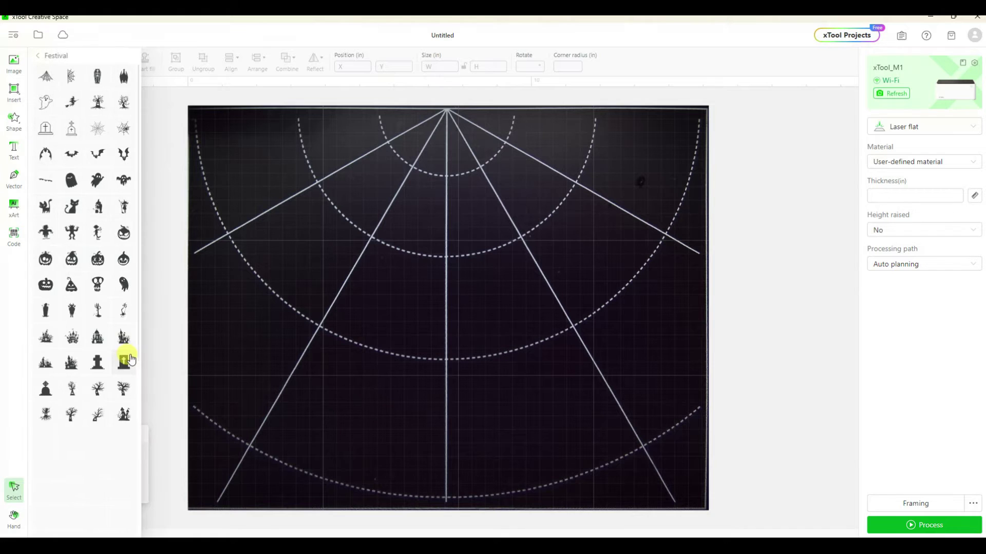
{"action": "mouse_move", "coordinate": [118, 348]}
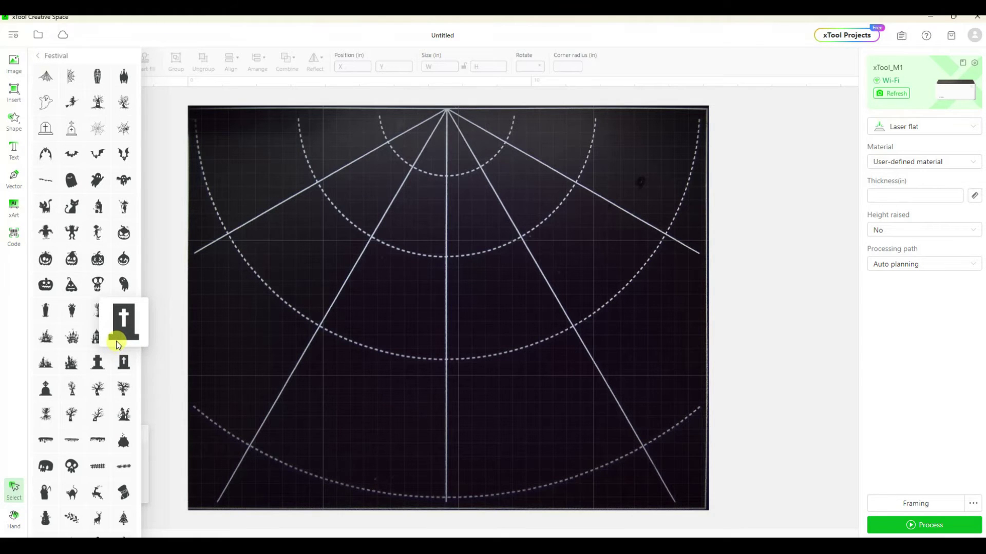
{"action": "scroll", "coordinate": [82, 428], "scroll_direction": "down", "scroll_amount": 1}
{"action": "scroll", "coordinate": [82, 427], "scroll_direction": "down", "scroll_amount": 3}
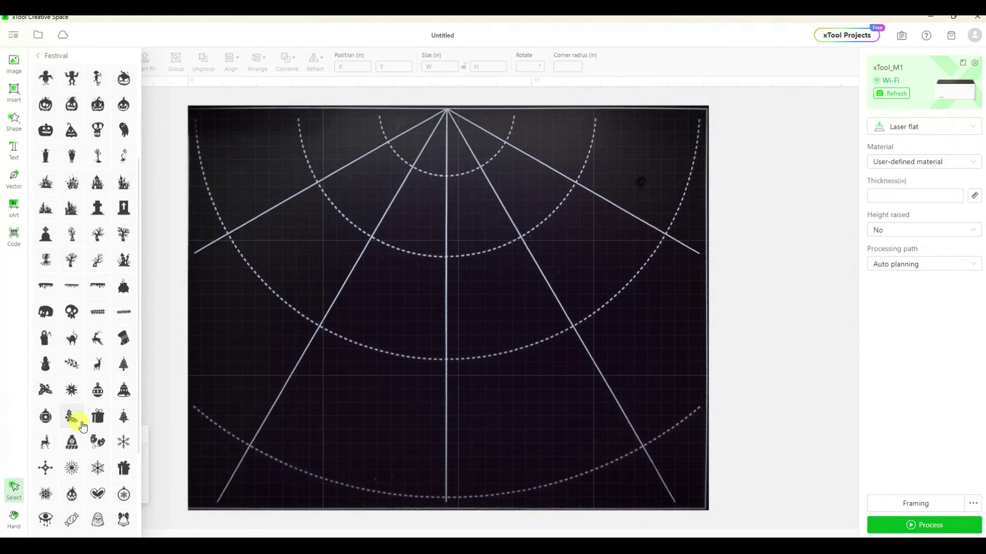
{"action": "mouse_move", "coordinate": [82, 425]}
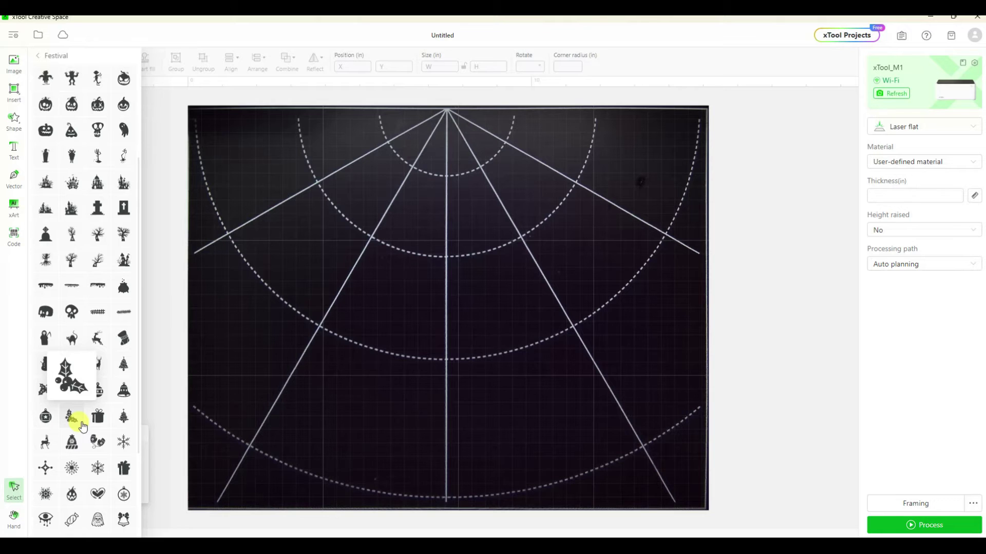
{"action": "scroll", "coordinate": [82, 425], "scroll_direction": "down", "scroll_amount": 1}
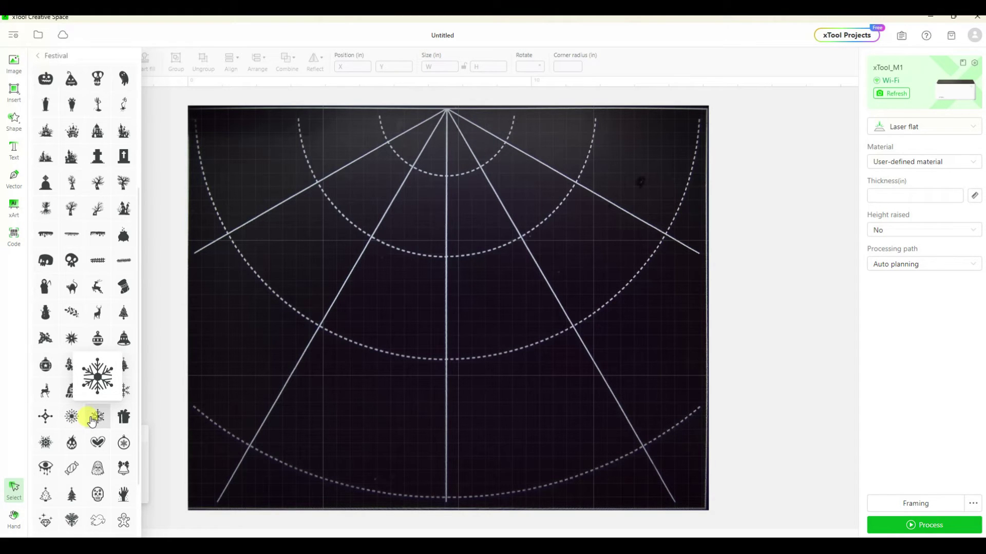
{"action": "left_click", "coordinate": [92, 421]}
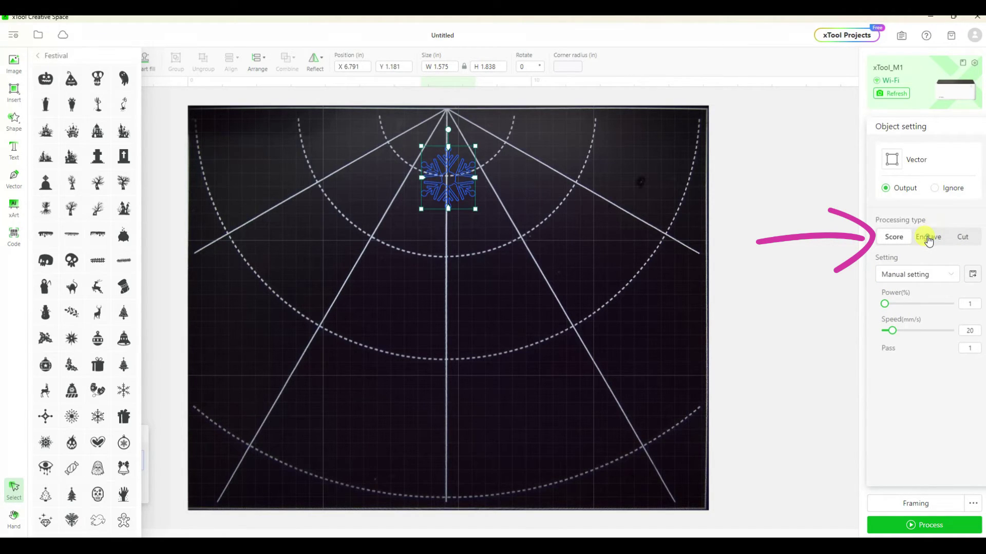
Set the snowflake to Engrave (1% power, 80 mm/s, 100 lines/cm) and drag it to the work area's middle
{"action": "left_click", "coordinate": [928, 237]}
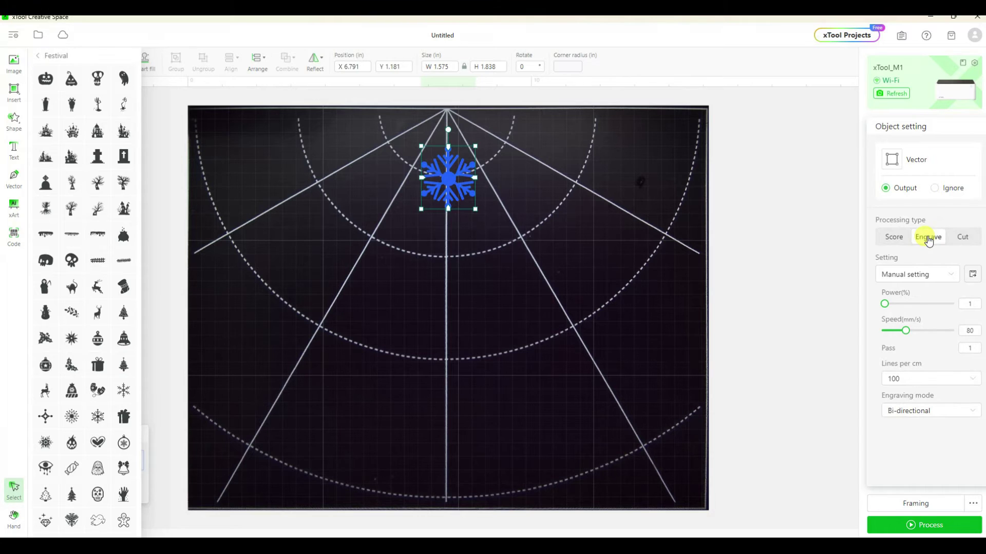
{"action": "left_click", "coordinate": [595, 242]}
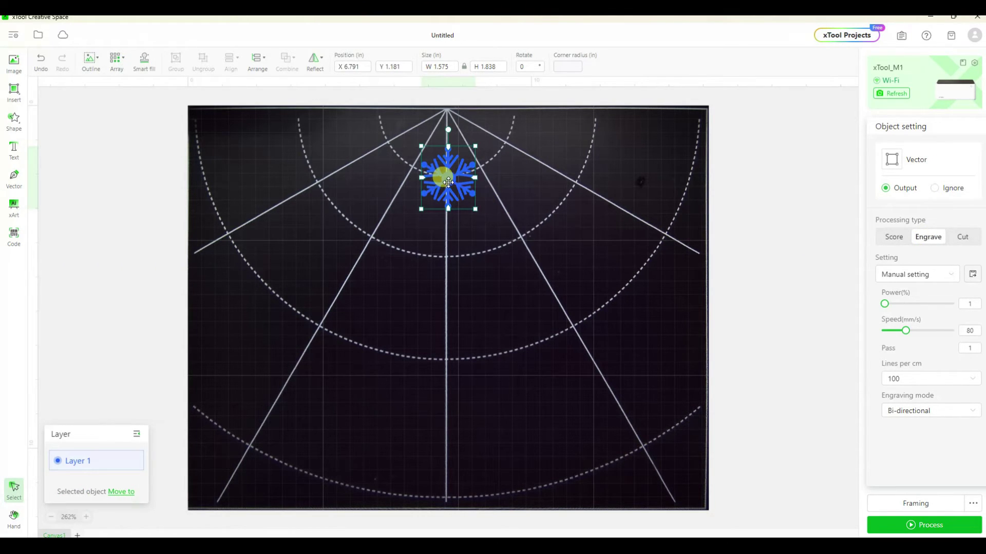
{"action": "left_click_drag", "start_coordinate": [442, 179], "coordinate": [448, 281]}
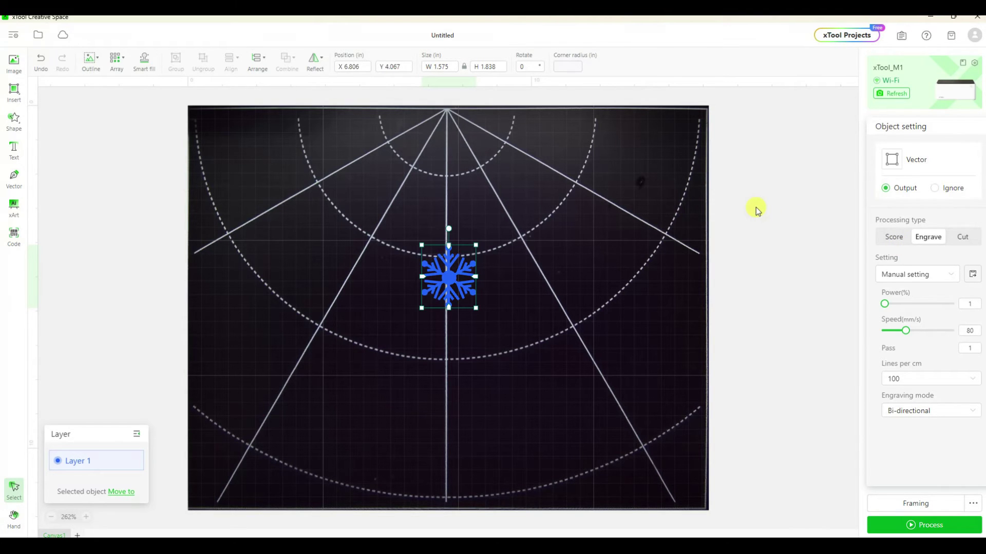
{"action": "left_click", "coordinate": [119, 494]}
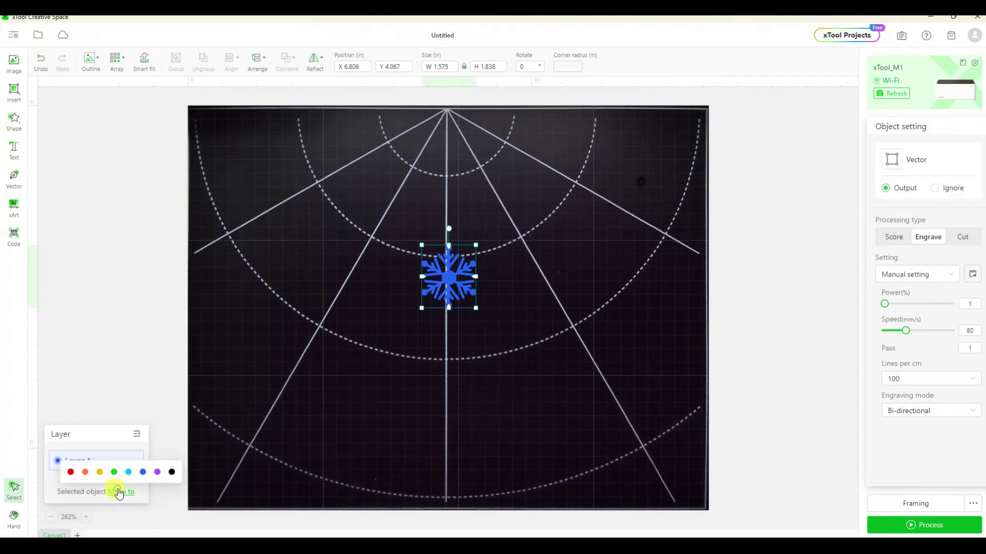
{"action": "left_click", "coordinate": [118, 493]}
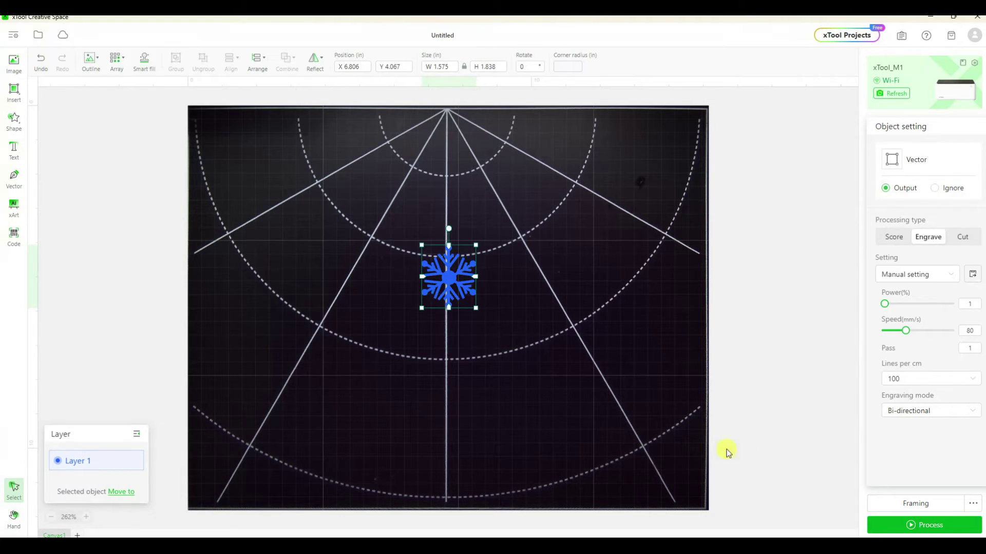
{"action": "left_click", "coordinate": [762, 435]}
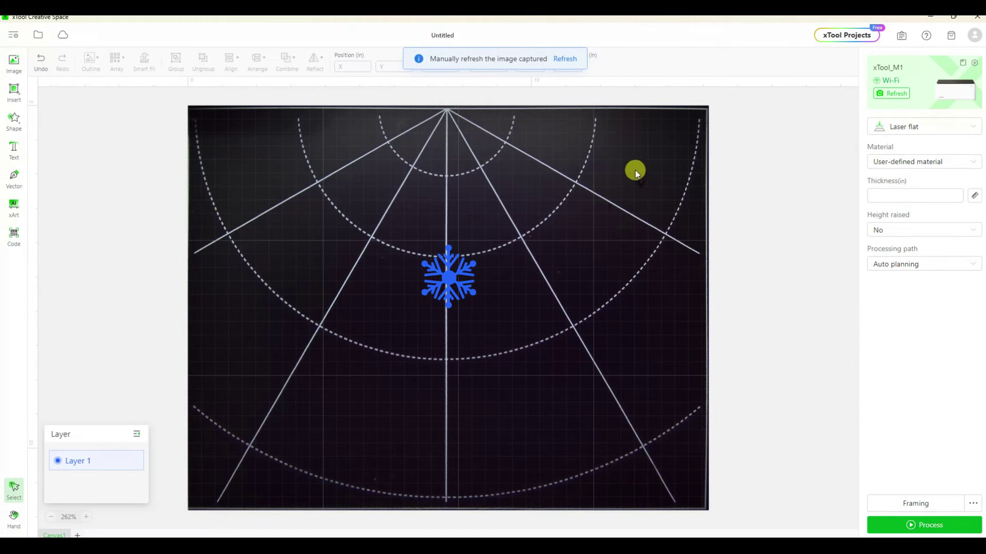
Refresh the camera image and shrink the snowflake to about 1.028 × 1.2 in
{"action": "left_click", "coordinate": [564, 59]}
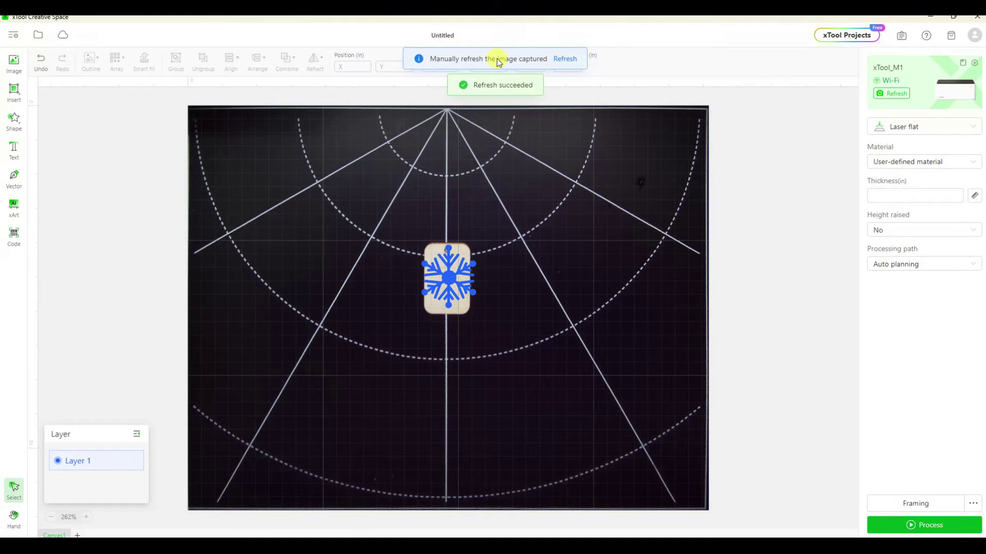
{"action": "left_click", "coordinate": [458, 291]}
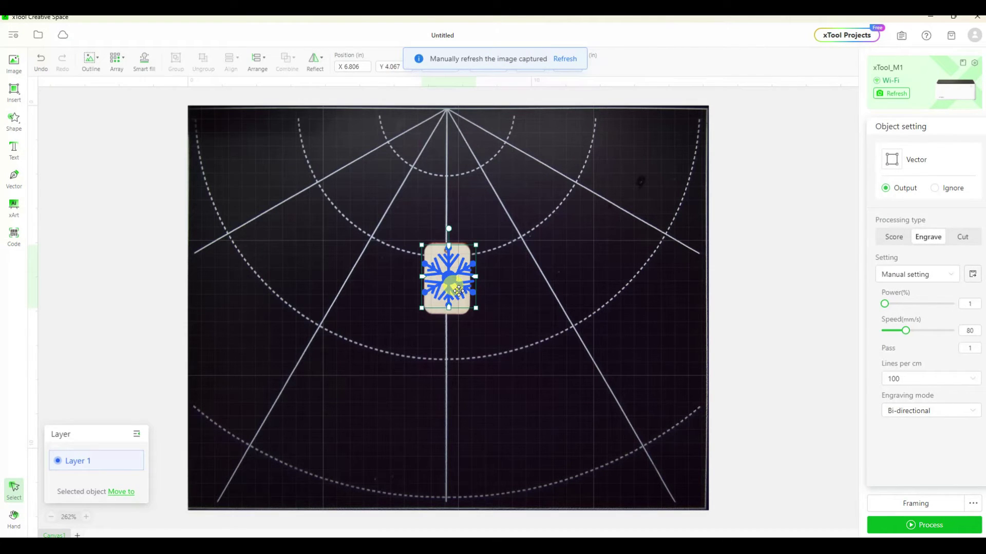
{"action": "left_click_drag", "start_coordinate": [474, 307], "coordinate": [446, 286]}
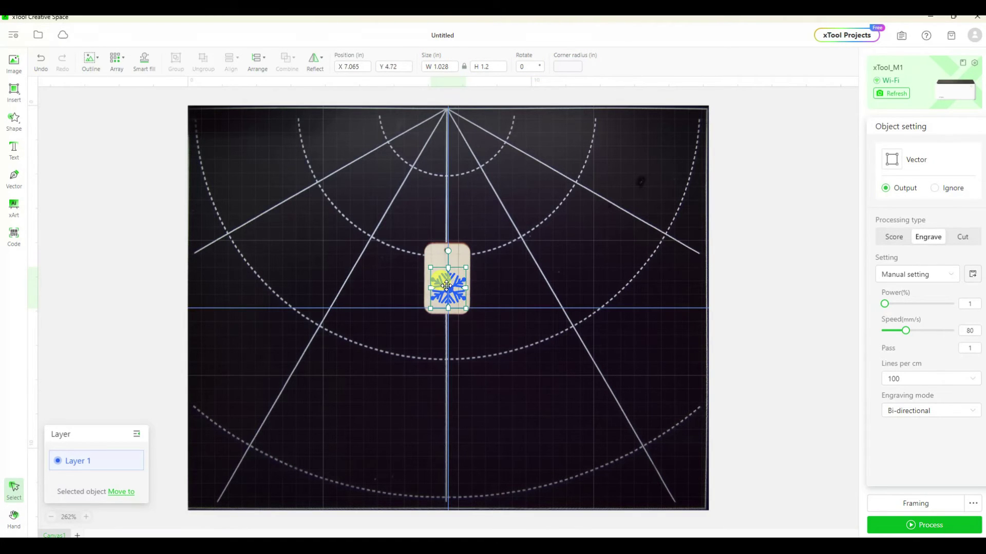
{"action": "left_click", "coordinate": [540, 289]}
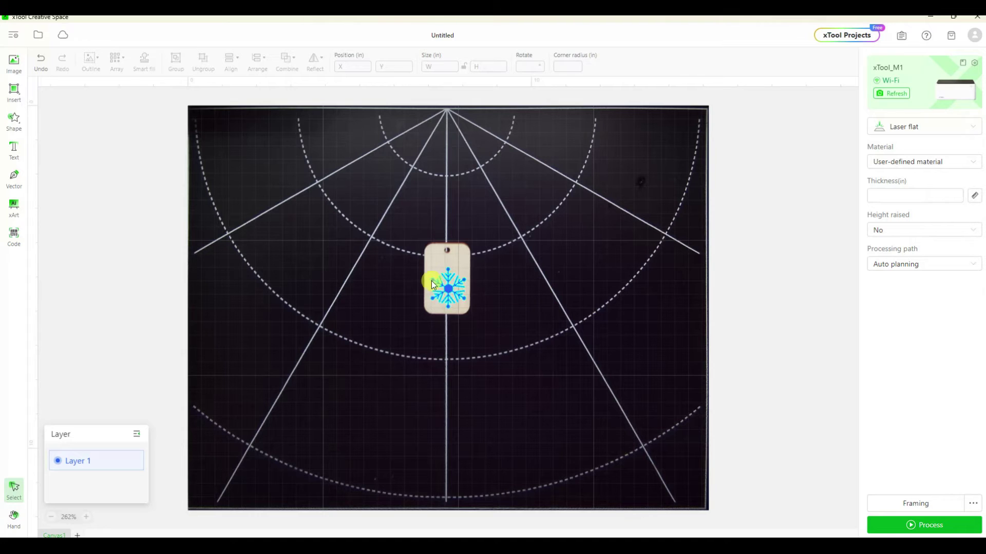
Nudge the snowflake until it sits centred on the wooden tag
{"action": "left_click_drag", "start_coordinate": [407, 246], "coordinate": [557, 354]}
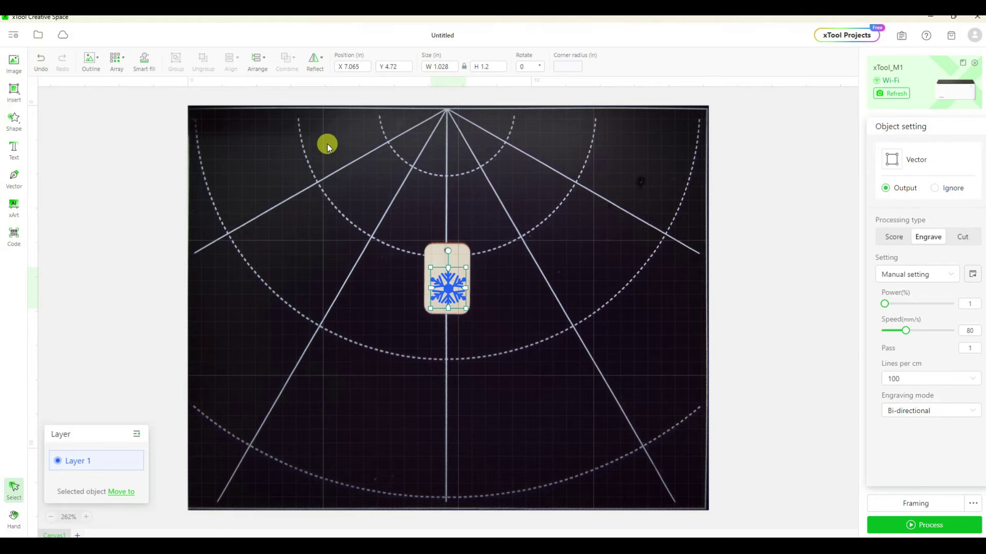
{"action": "left_click", "coordinate": [533, 226]}
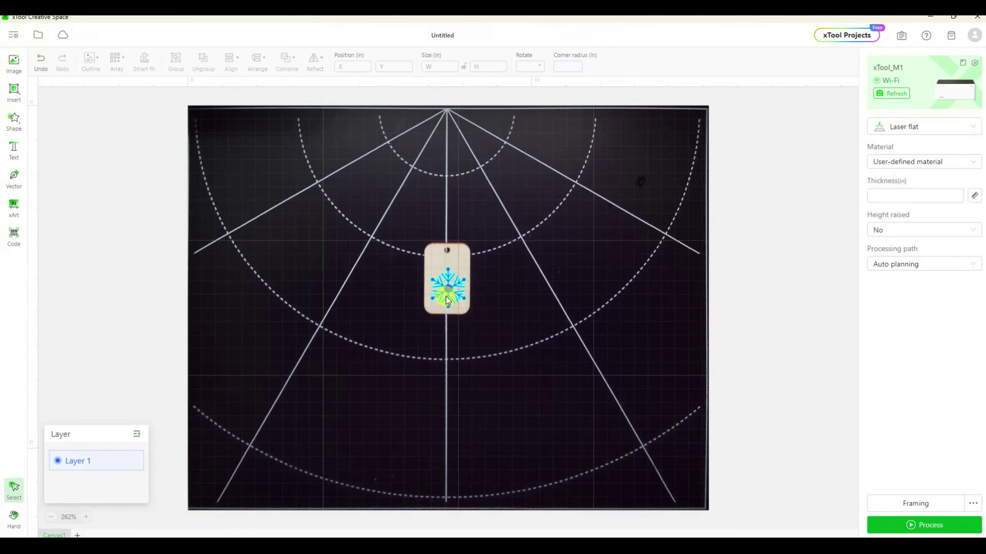
{"action": "left_click", "coordinate": [446, 296]}
{"action": "left_click_drag", "start_coordinate": [446, 297], "coordinate": [444, 296]}
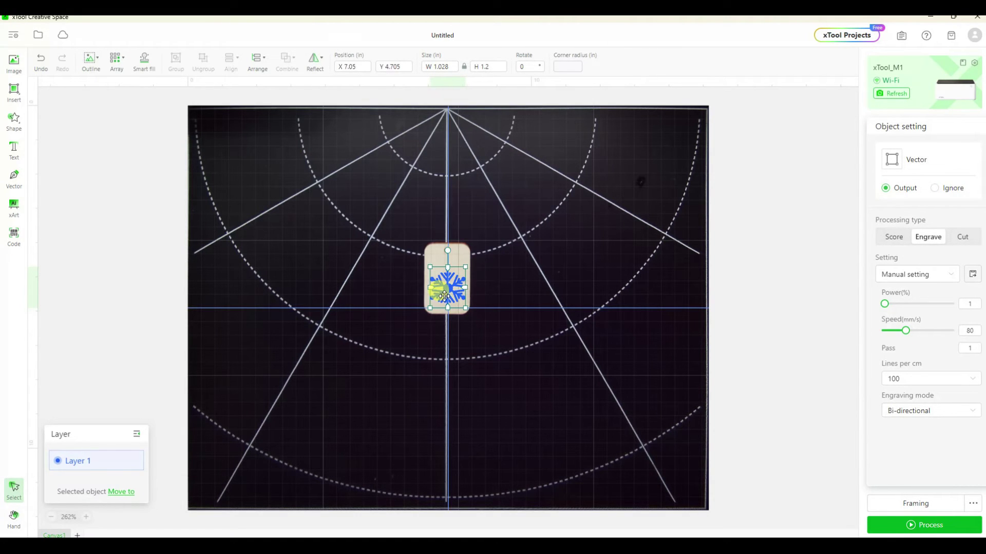
{"action": "left_click_drag", "start_coordinate": [445, 296], "coordinate": [444, 296]}
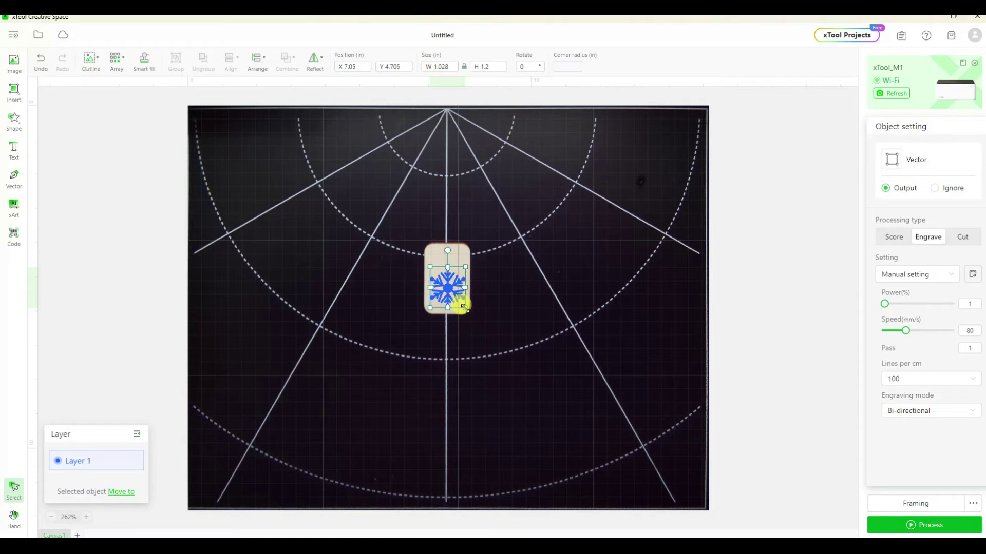
{"action": "left_click_drag", "start_coordinate": [447, 283], "coordinate": [449, 289]}
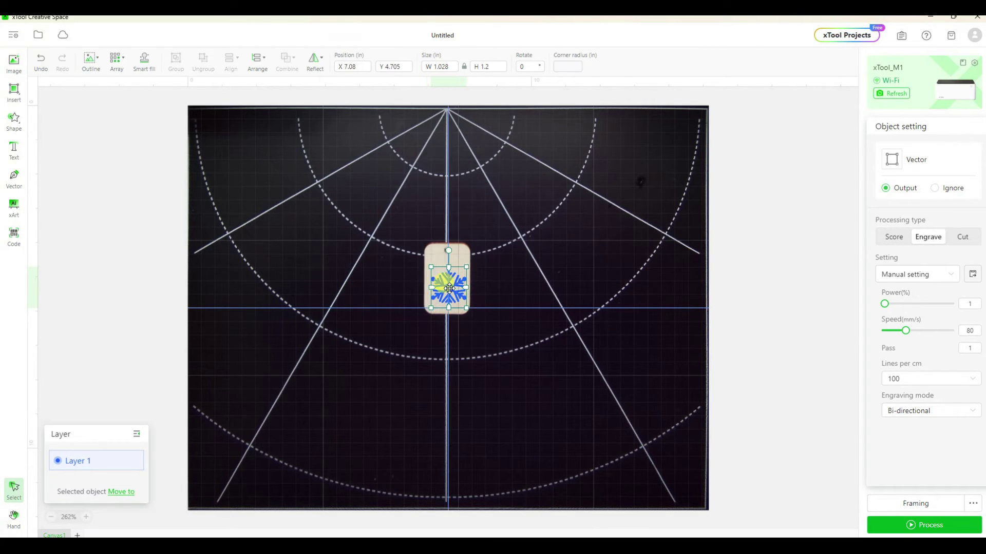
{"action": "left_click", "coordinate": [527, 287]}
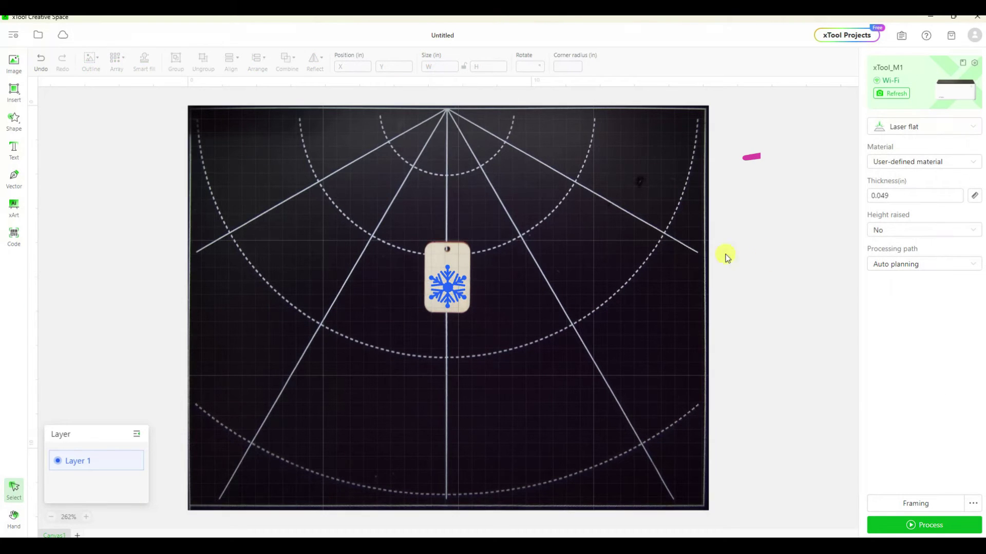
Keep Height raised at No and the processing path on Auto planning
{"action": "left_click", "coordinate": [921, 233]}
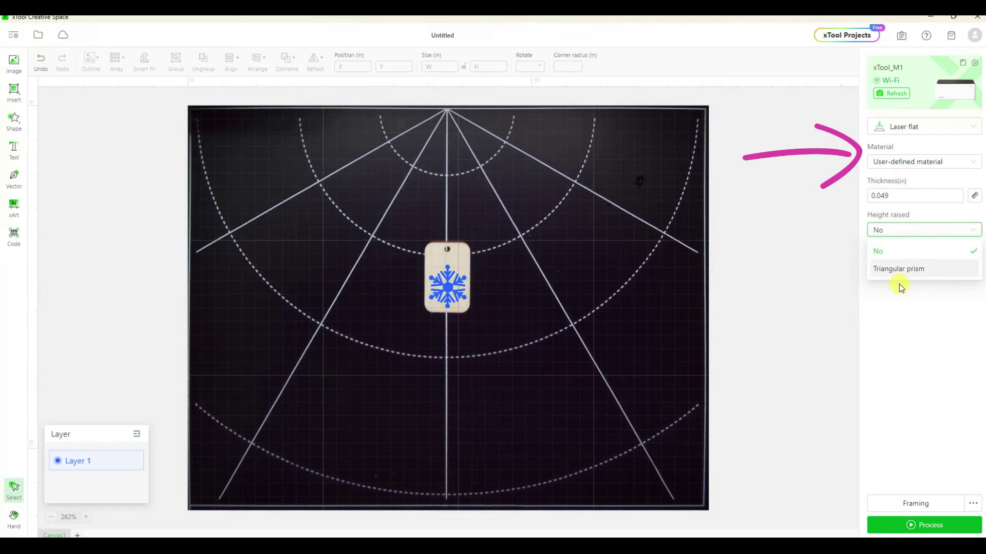
{"action": "left_click", "coordinate": [822, 271]}
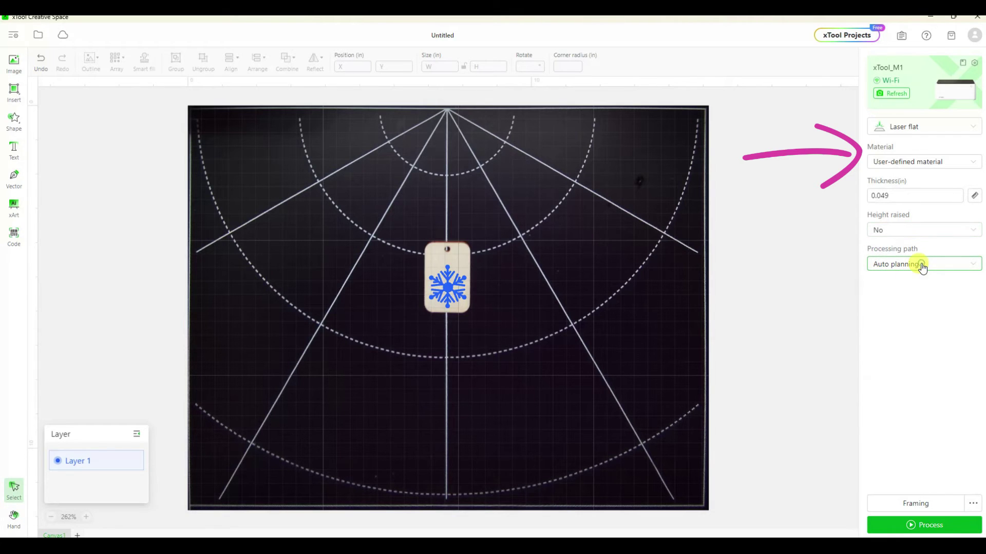
{"action": "left_click", "coordinate": [921, 264]}
{"action": "left_click", "coordinate": [806, 274]}
Choose Wood Tag as the material and check the snowflake's 70% power, 150 mm/s settings
{"action": "left_click", "coordinate": [919, 168]}
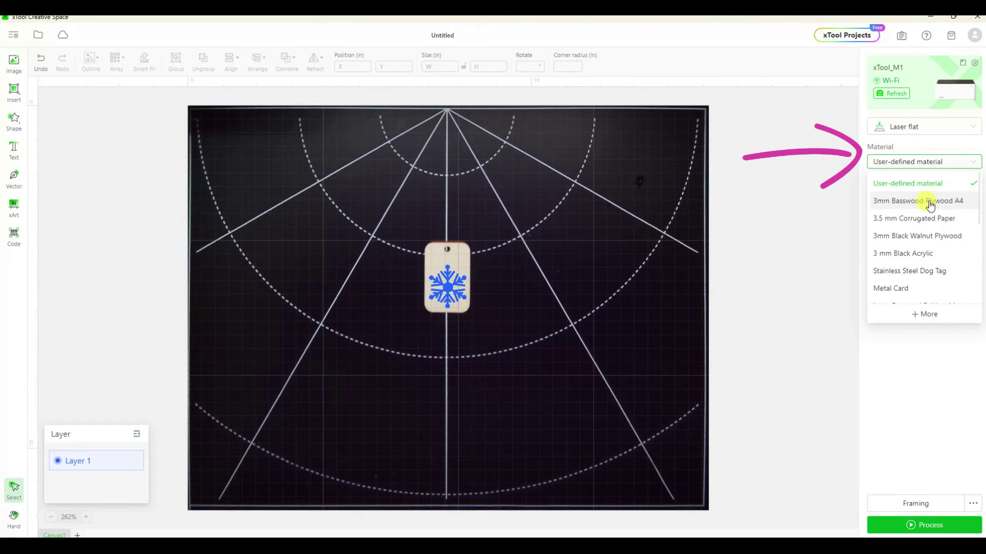
{"action": "scroll", "coordinate": [934, 206], "scroll_direction": "down", "scroll_amount": 3}
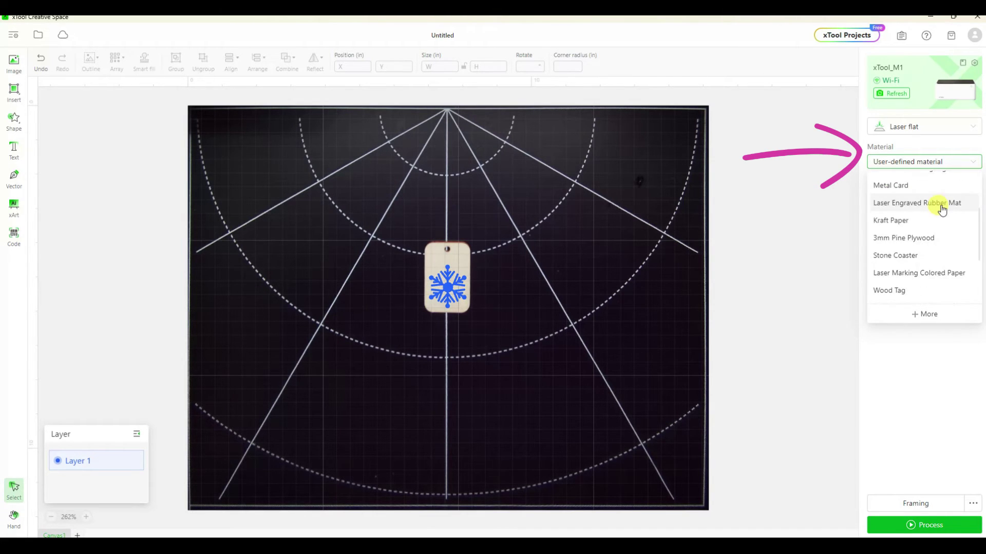
{"action": "left_click", "coordinate": [911, 291]}
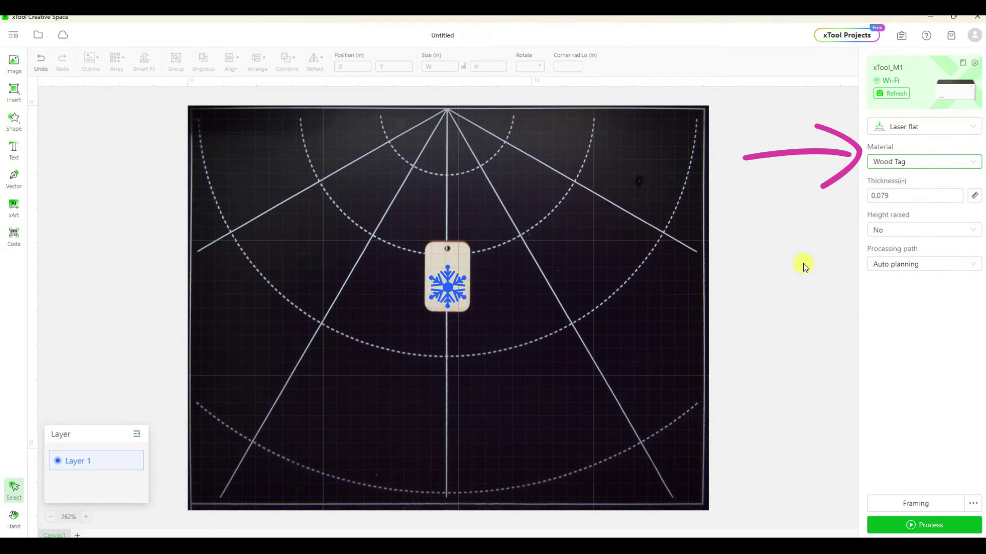
{"action": "left_click", "coordinate": [440, 331]}
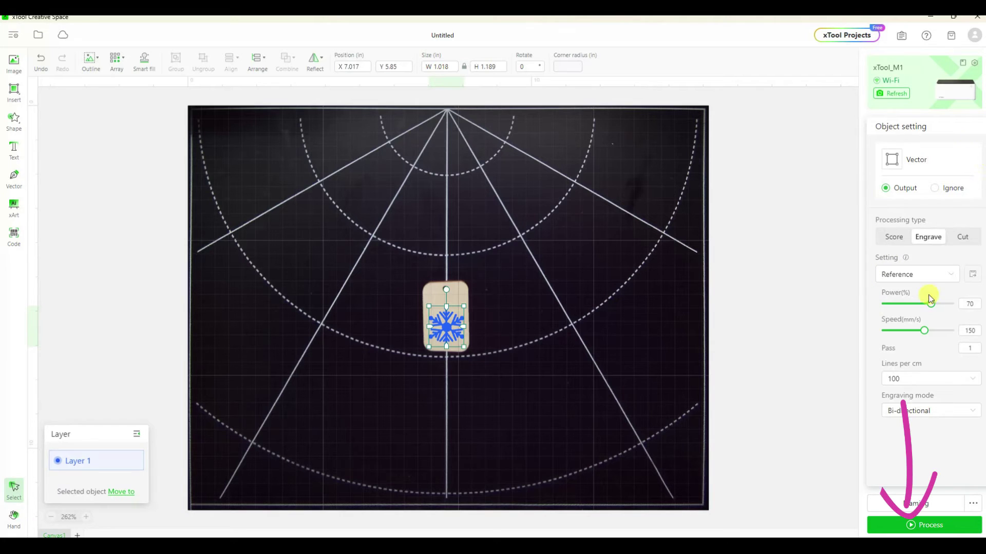
{"action": "left_click", "coordinate": [832, 470]}
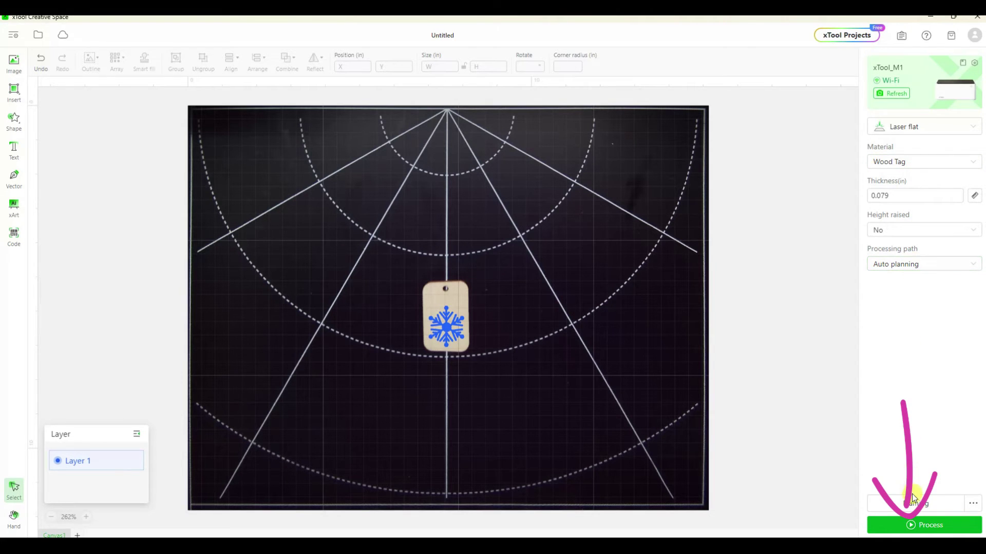
{"action": "left_click", "coordinate": [920, 529]}
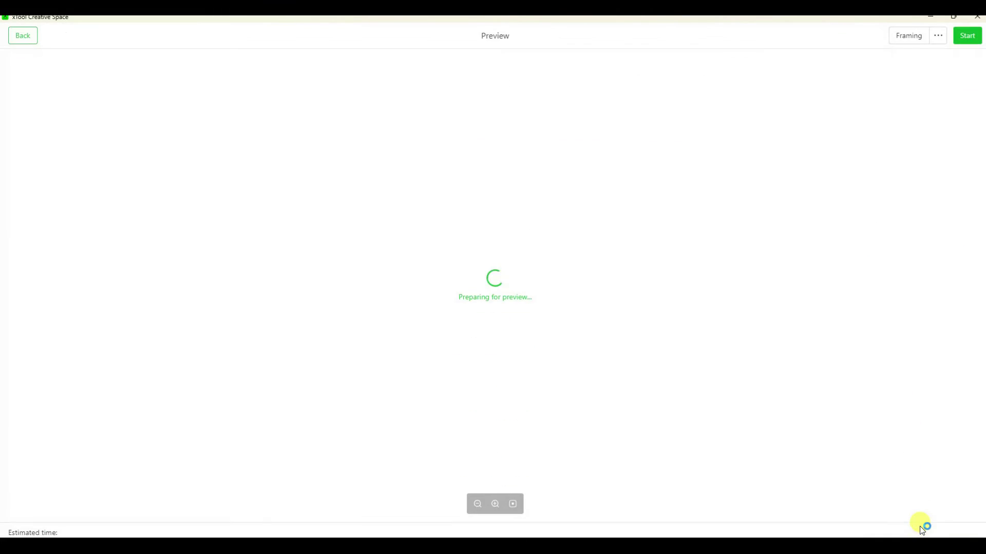
Send the snowflake job to the xTool M1 and start engraving
{"action": "left_click", "coordinate": [967, 35]}
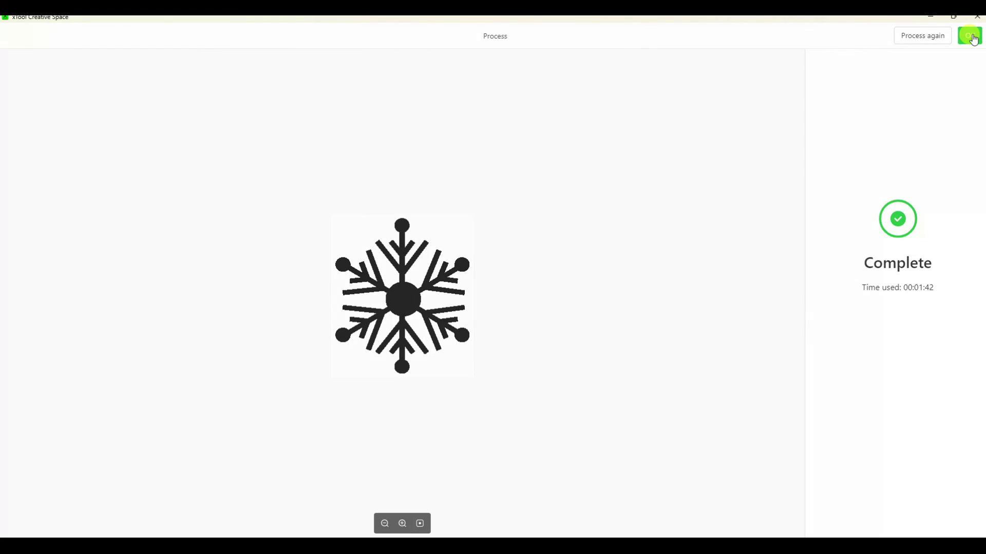
Dismiss the Process complete window to return to the canvas
{"action": "left_click", "coordinate": [971, 36]}
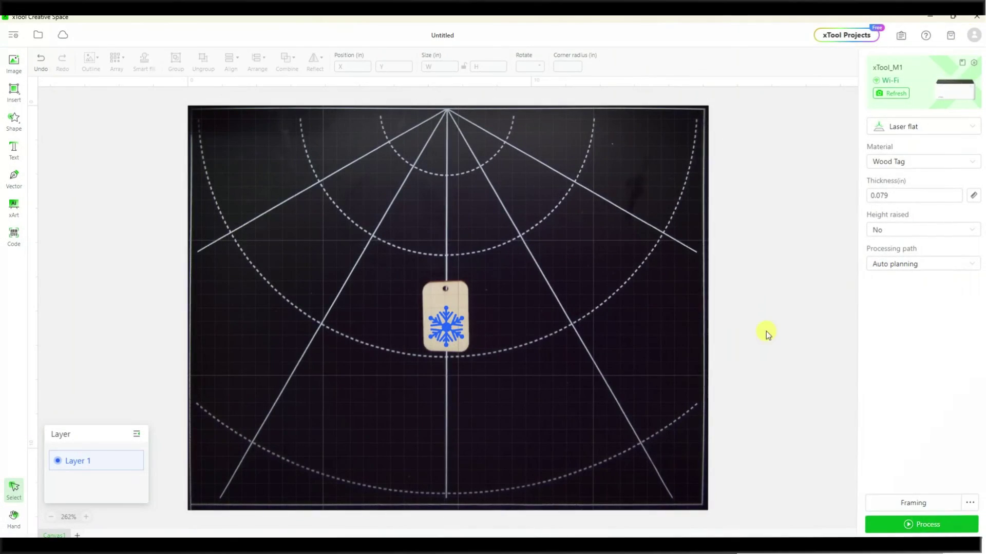